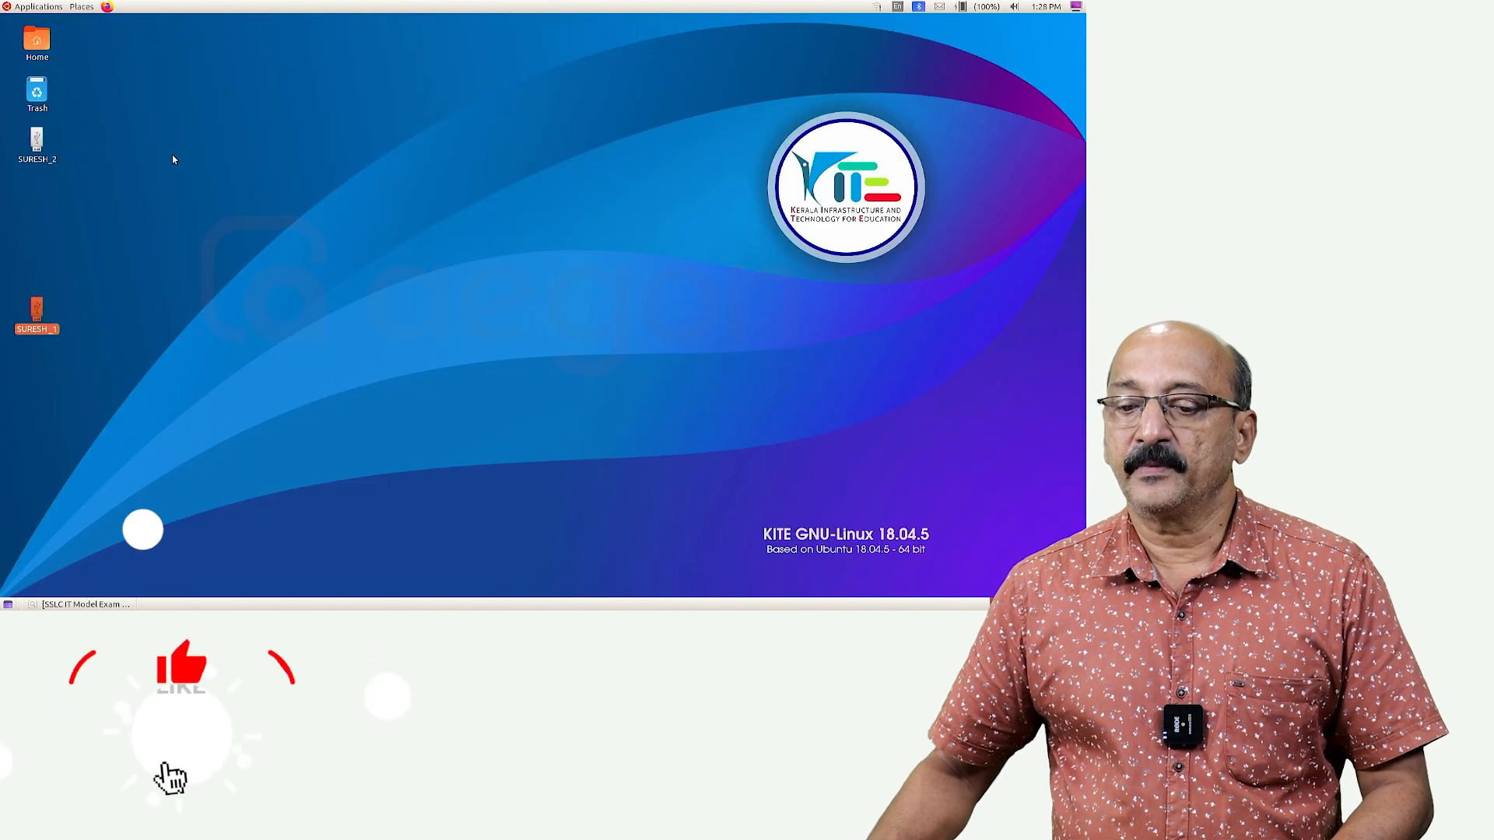
Step: Open the Sports.odb database from the Exam_documents folder in Home
left_click(82, 7)
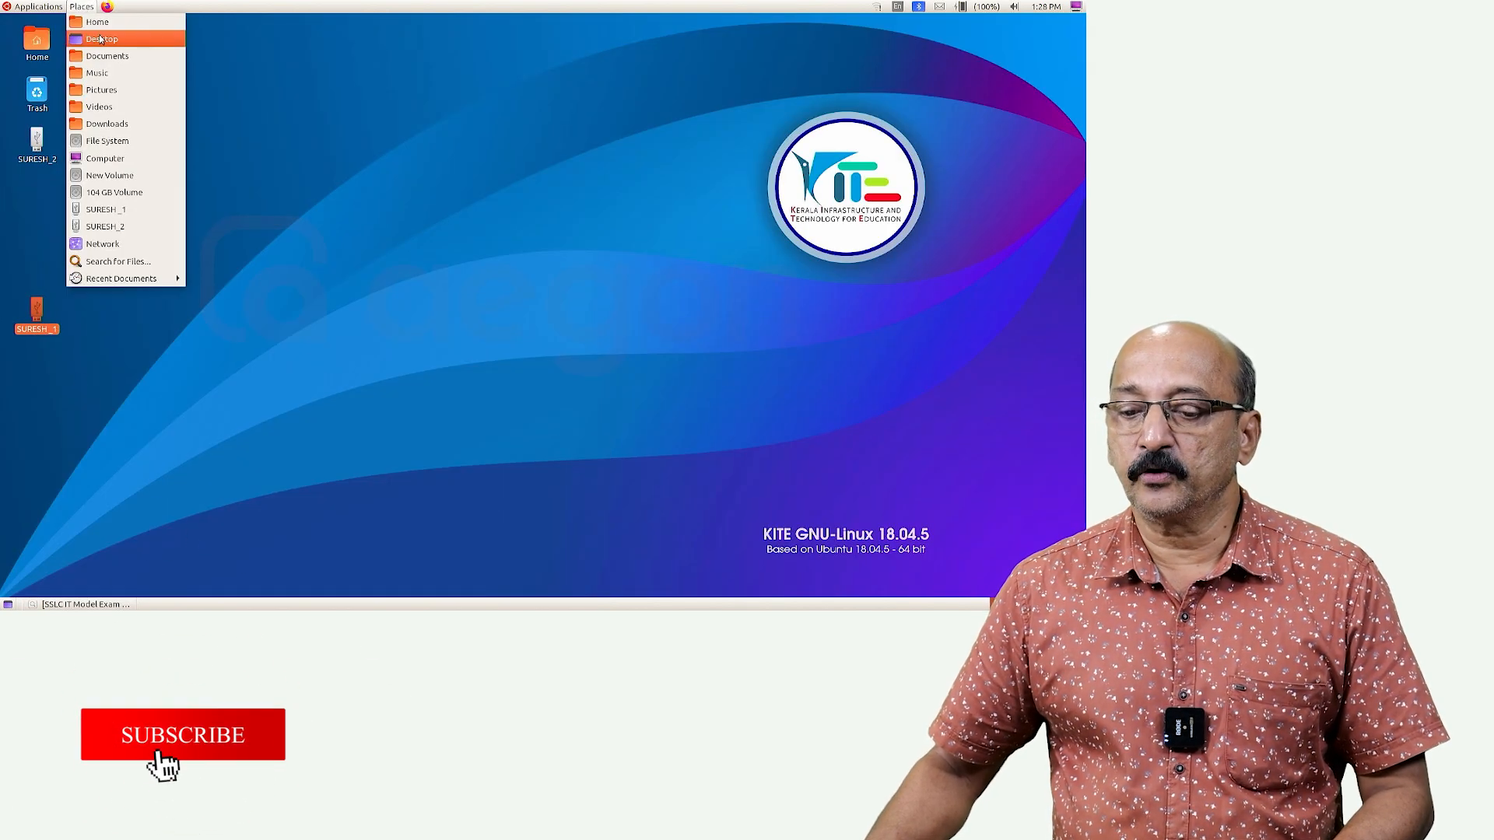
left_click(97, 22)
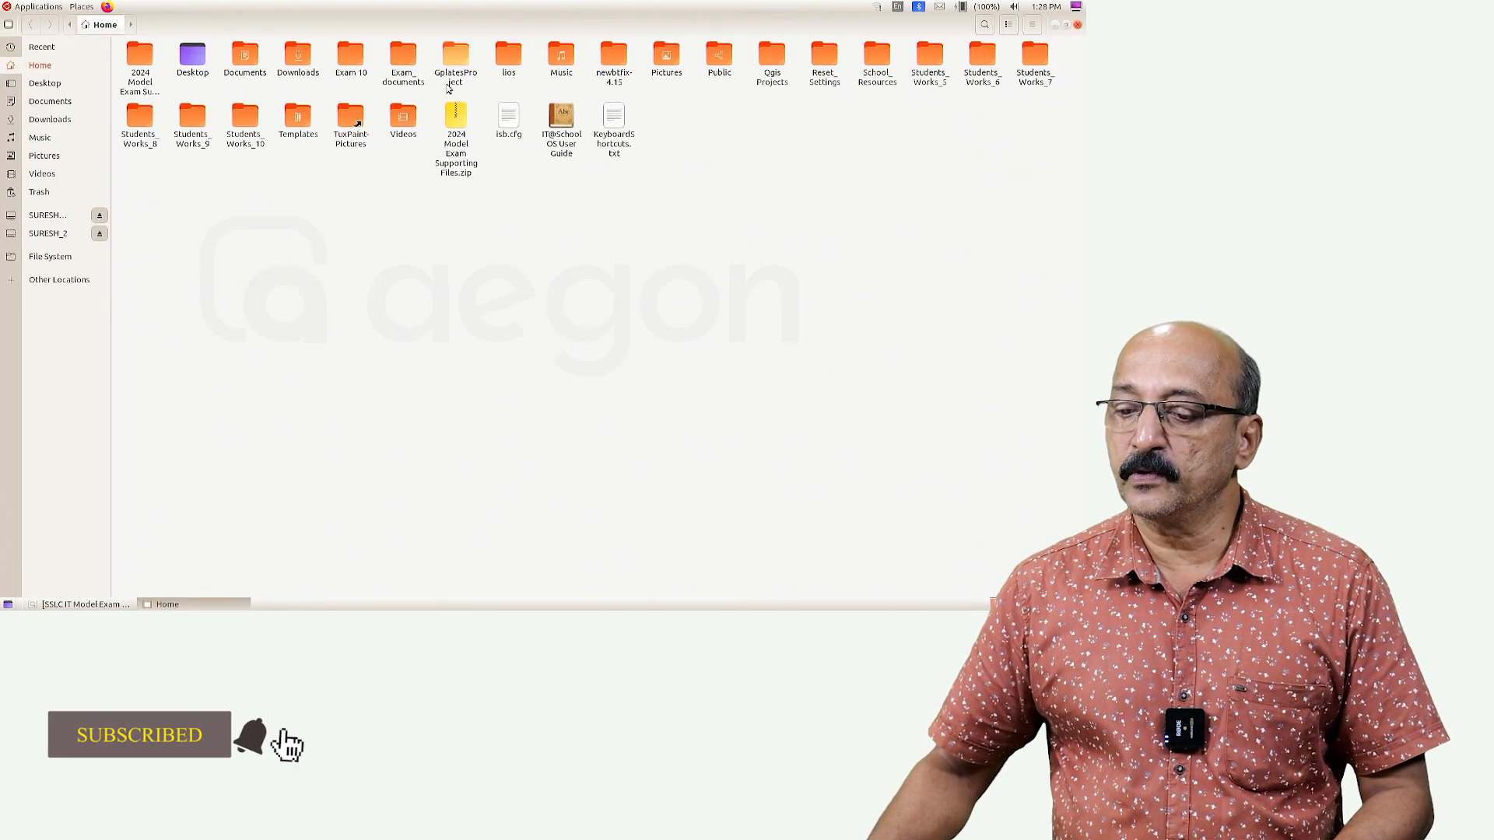
double_click(403, 56)
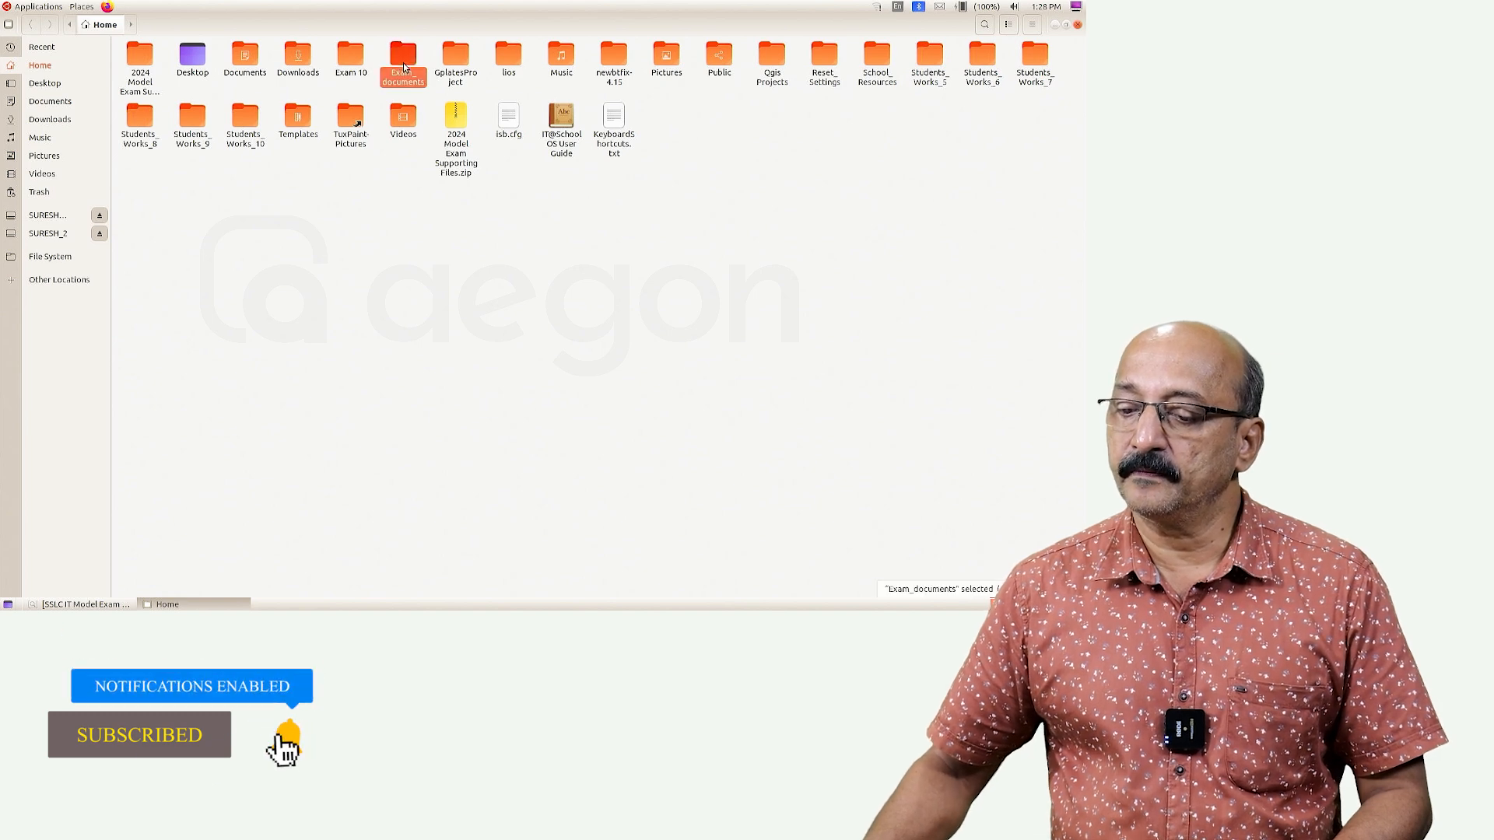
left_click(980, 125)
double_click(978, 124)
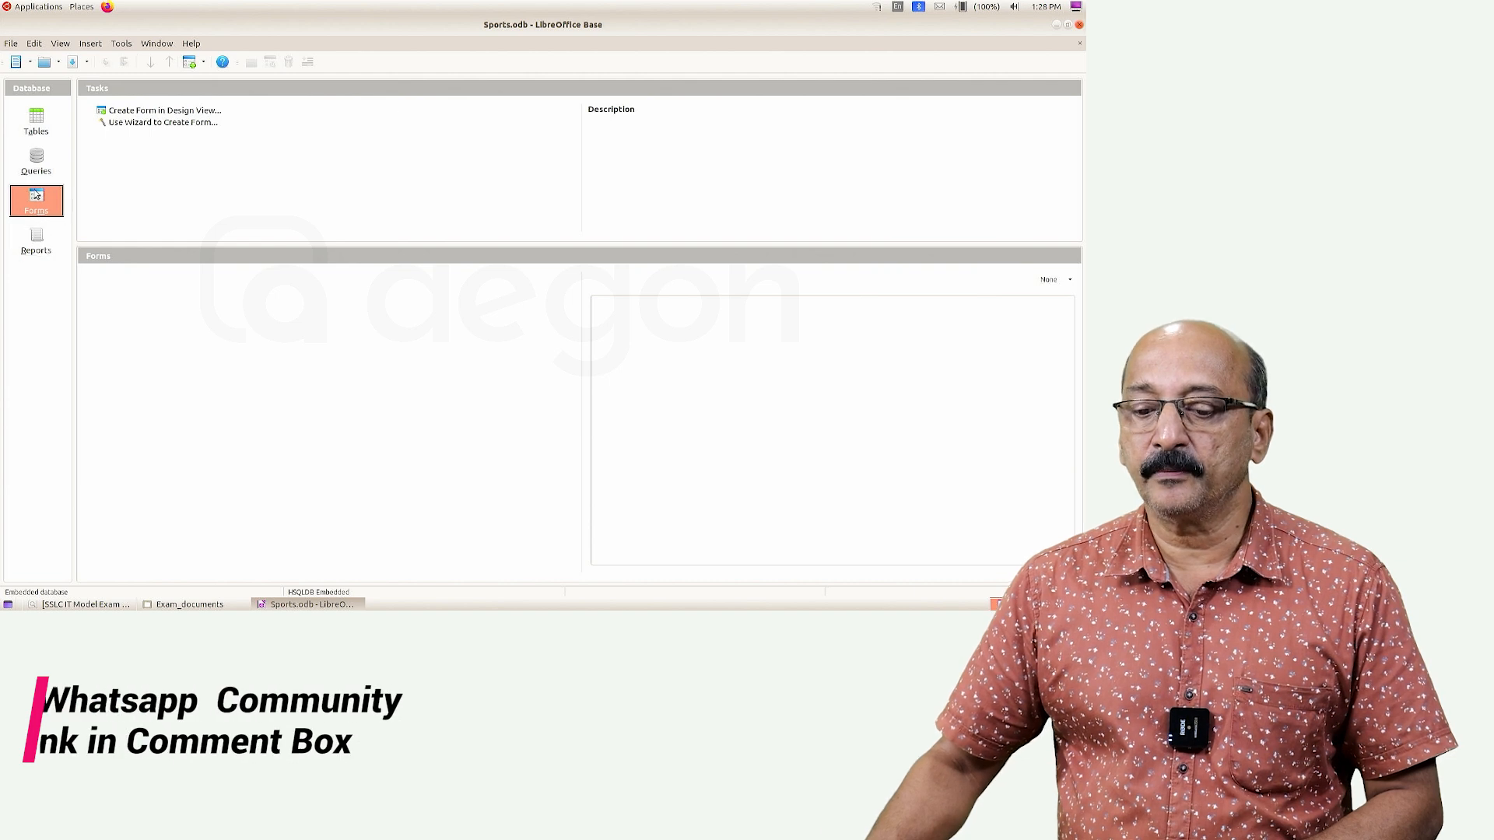
Step: Show the database's queries, check the required method in the SSLC IT Model Exam 2024 PDF, and start the Query Wizard
left_click(33, 164)
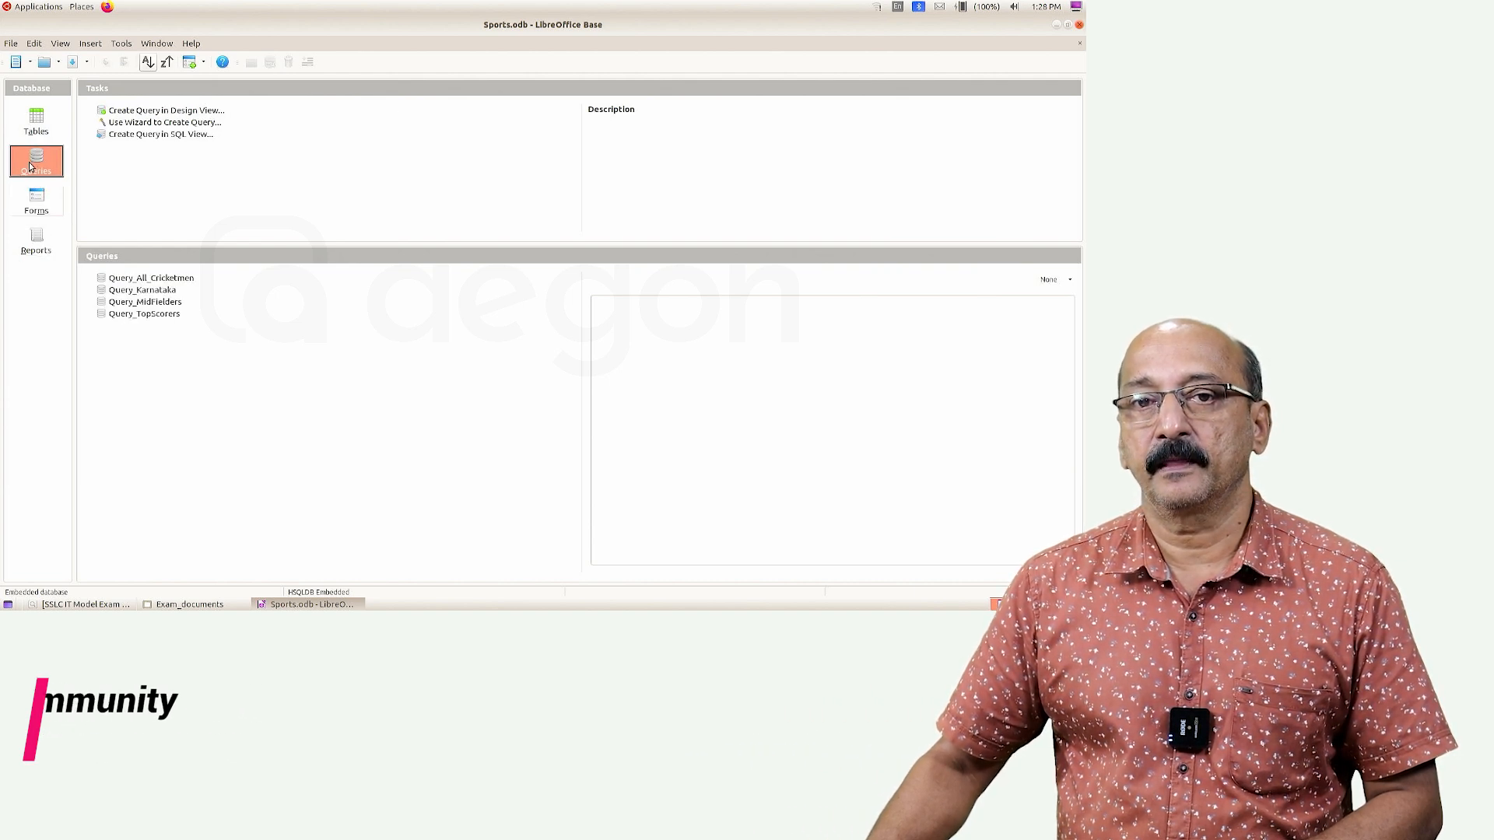
left_click(85, 603)
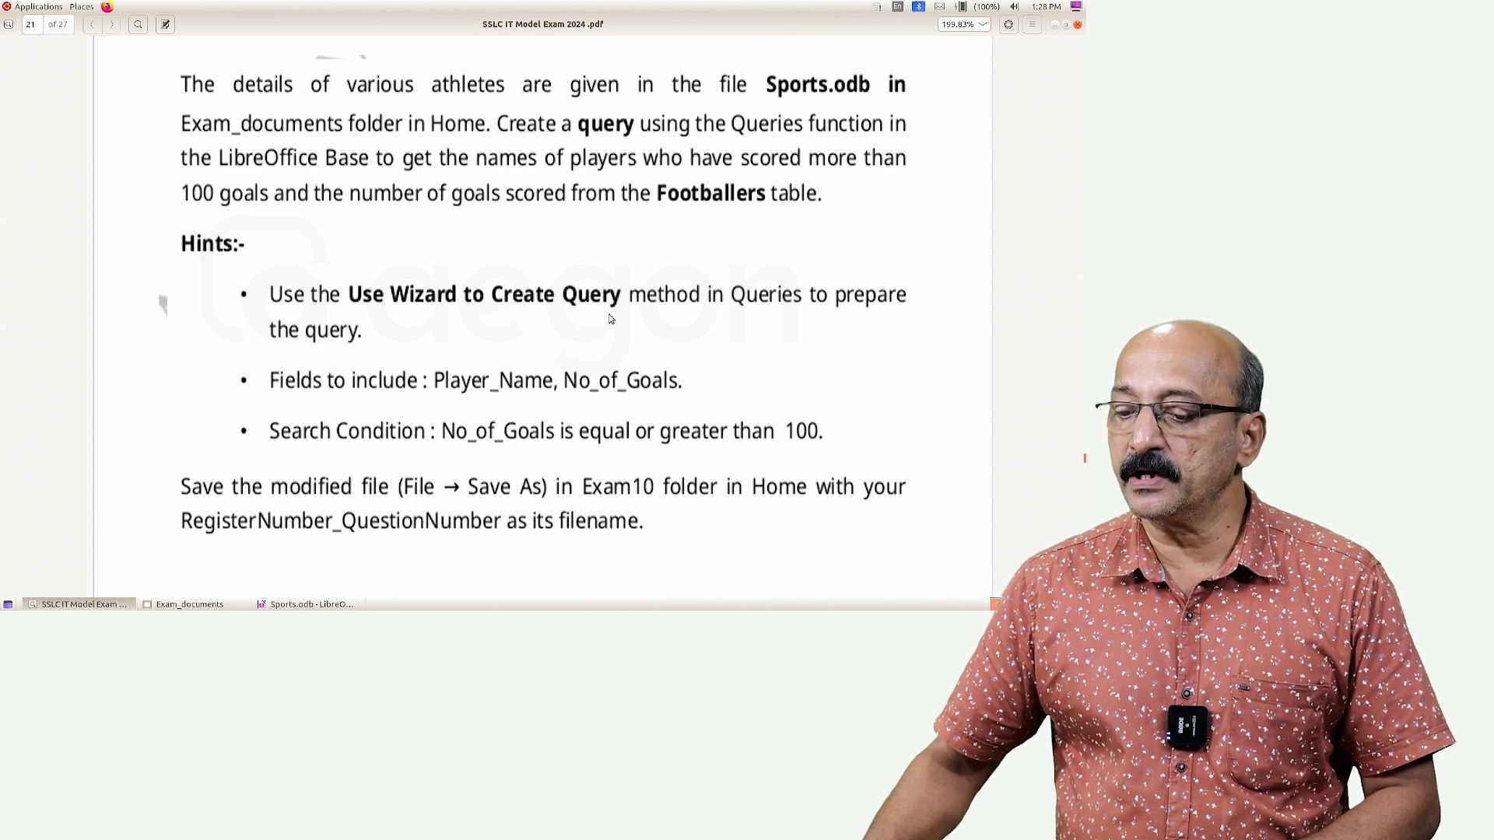
left_click(82, 604)
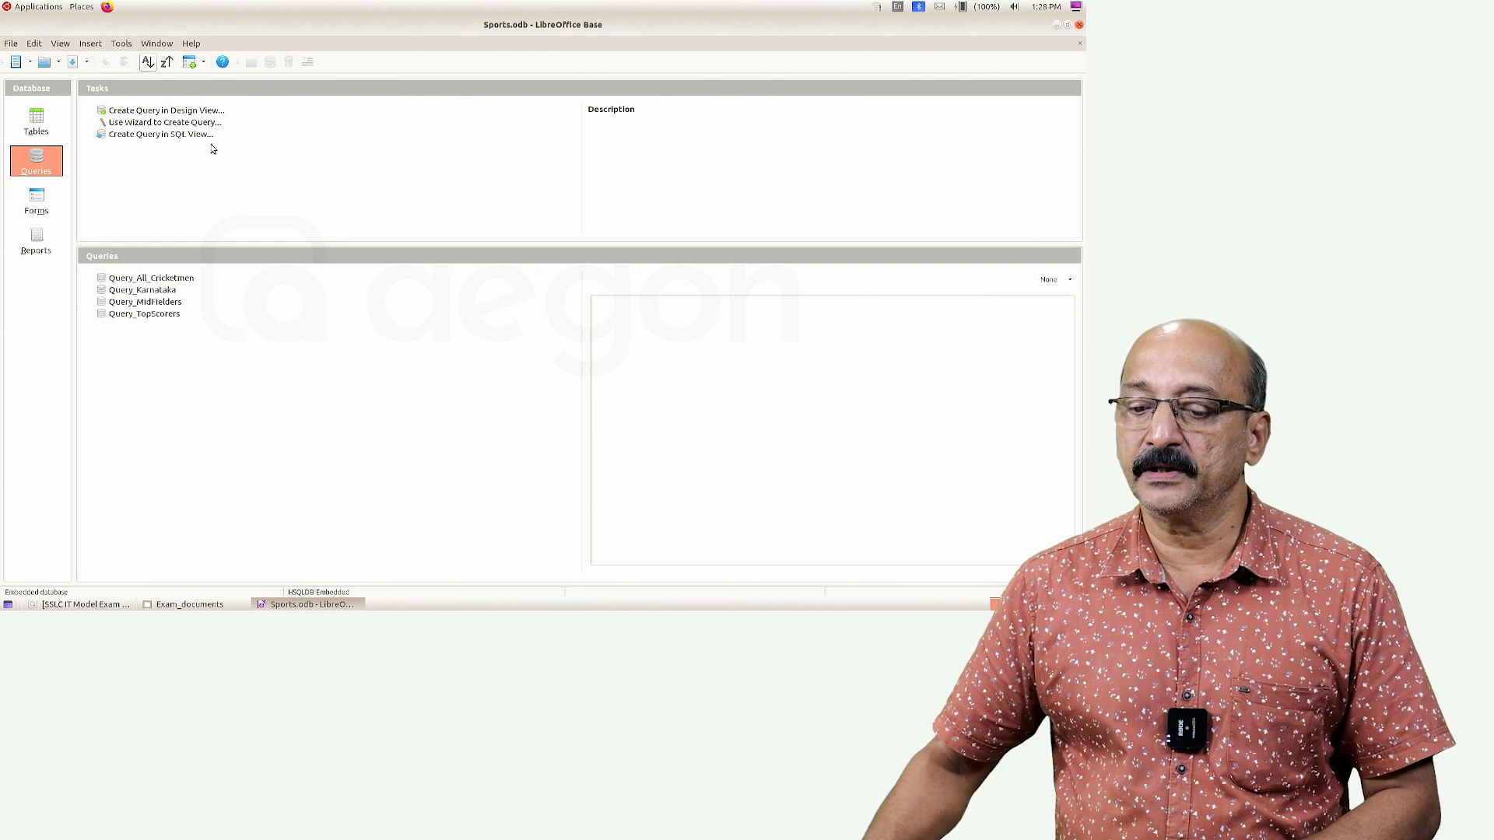
left_click(187, 128)
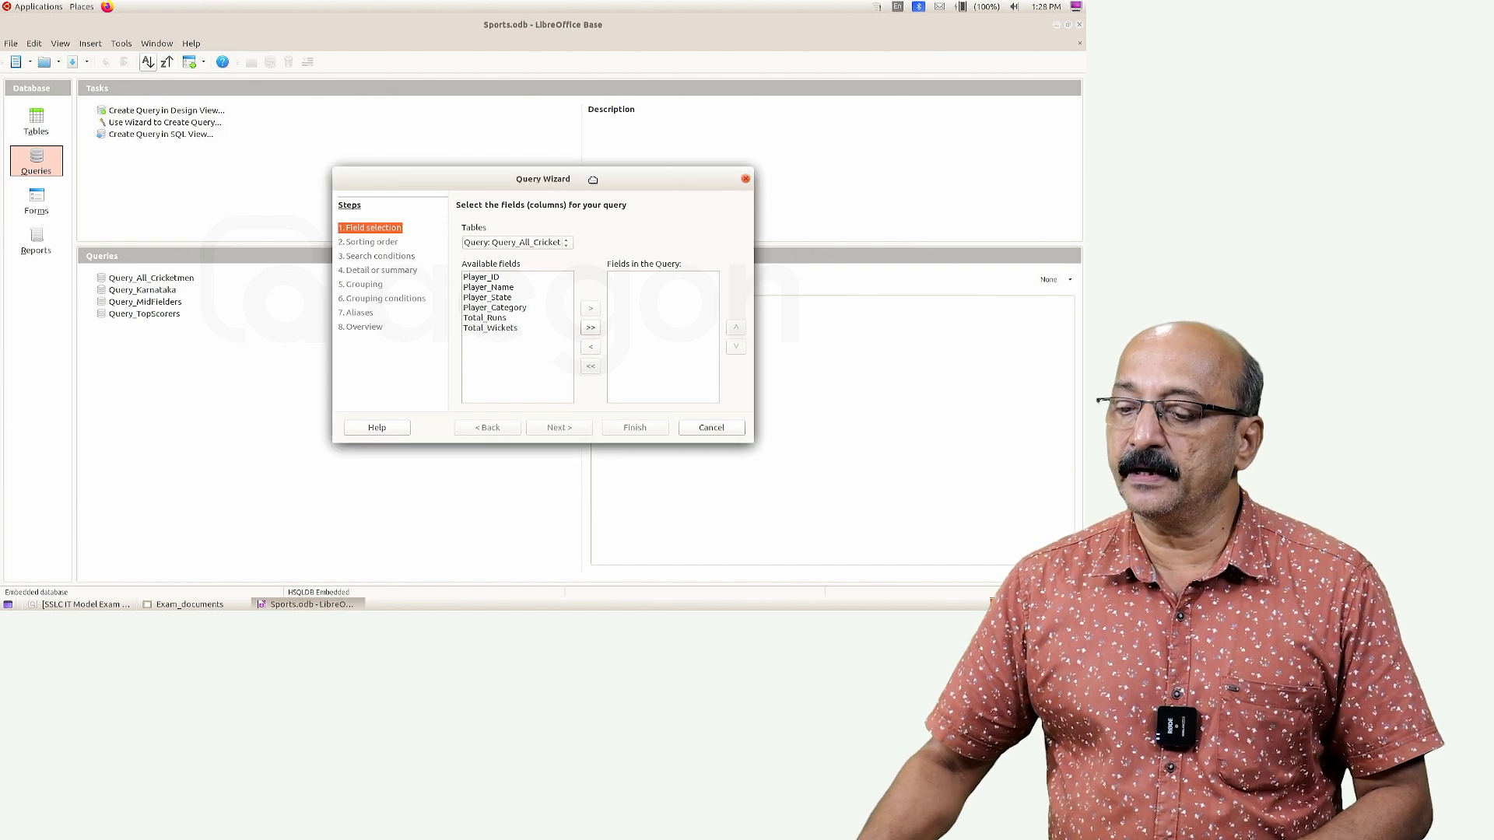
left_click_drag(596, 179, 467, 142)
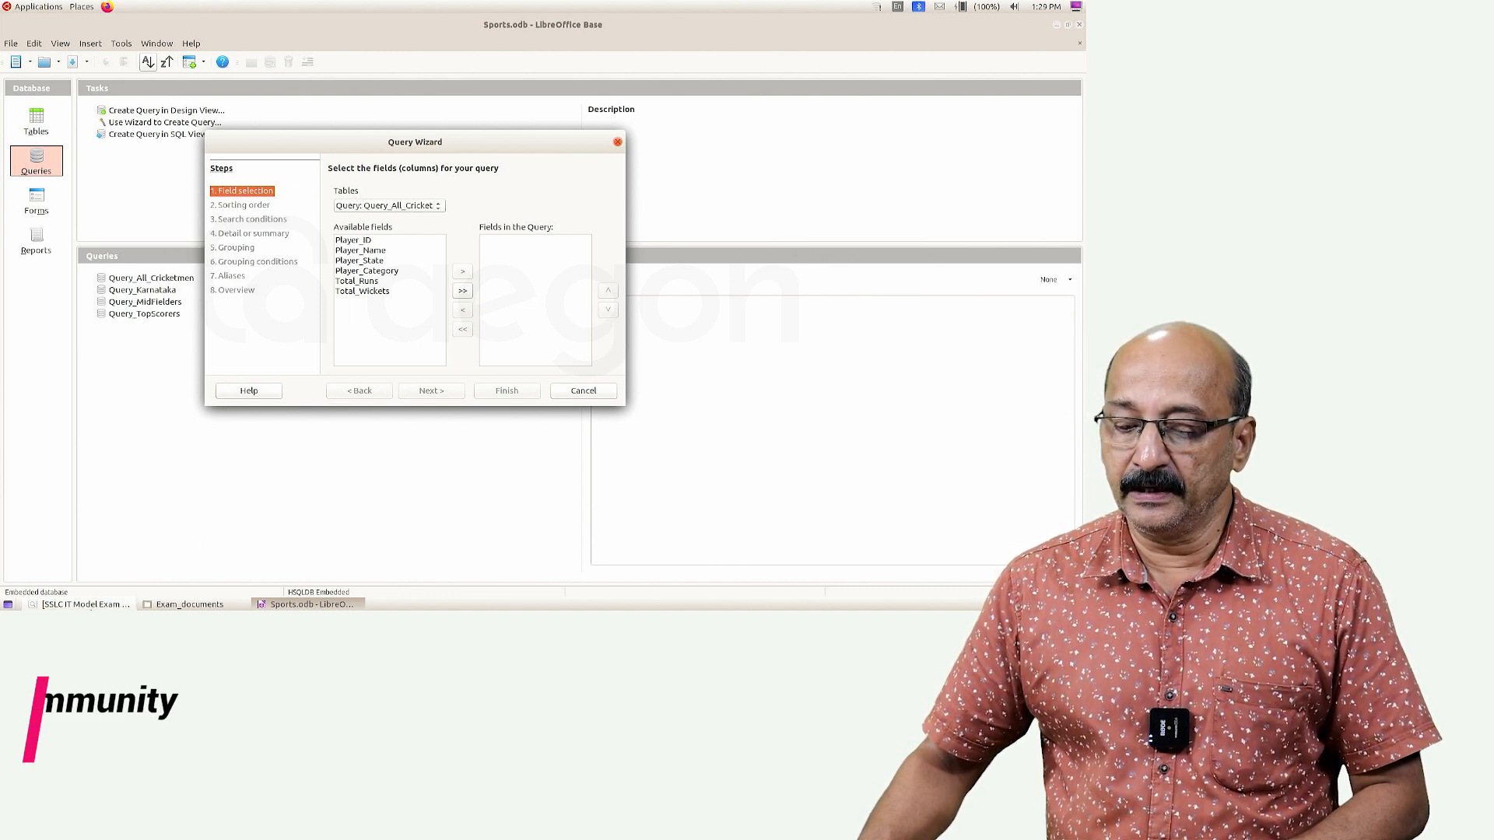
Step: Check the exam question for the source table and choose Table: Footballers in the Query Wizard
left_click(82, 605)
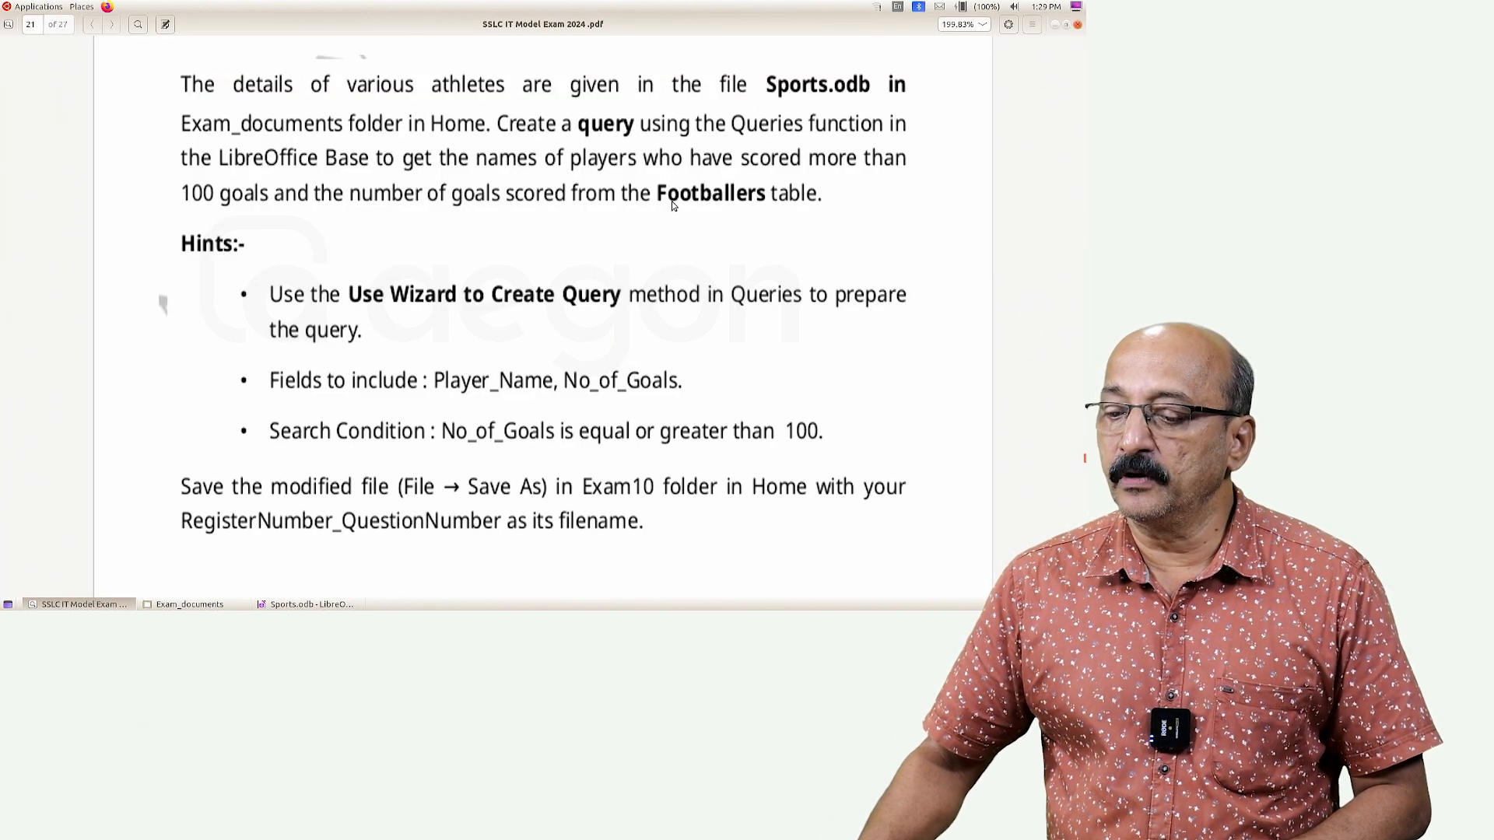
left_click(82, 604)
left_click(397, 207)
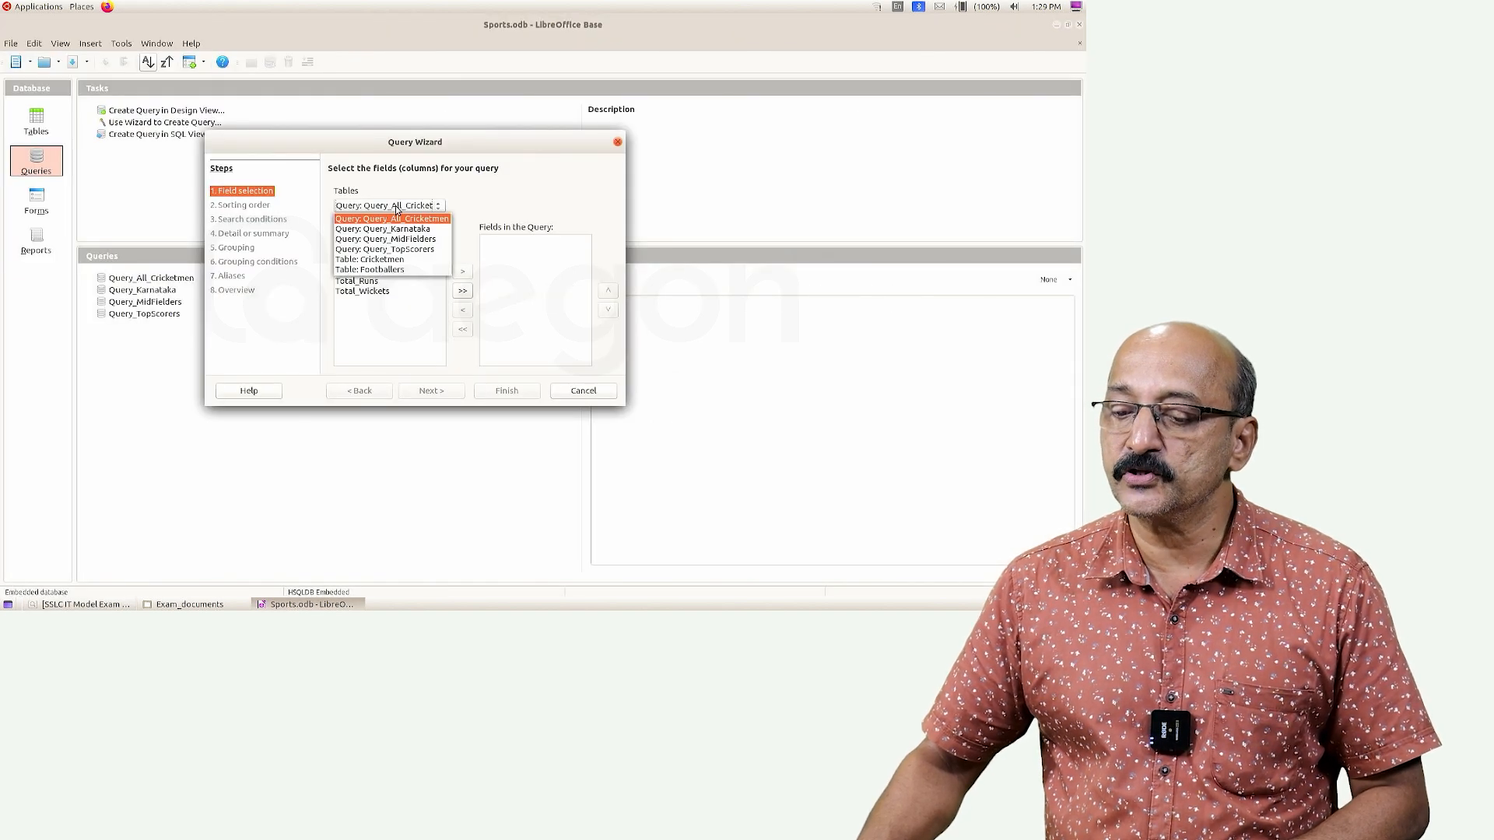
left_click(393, 270)
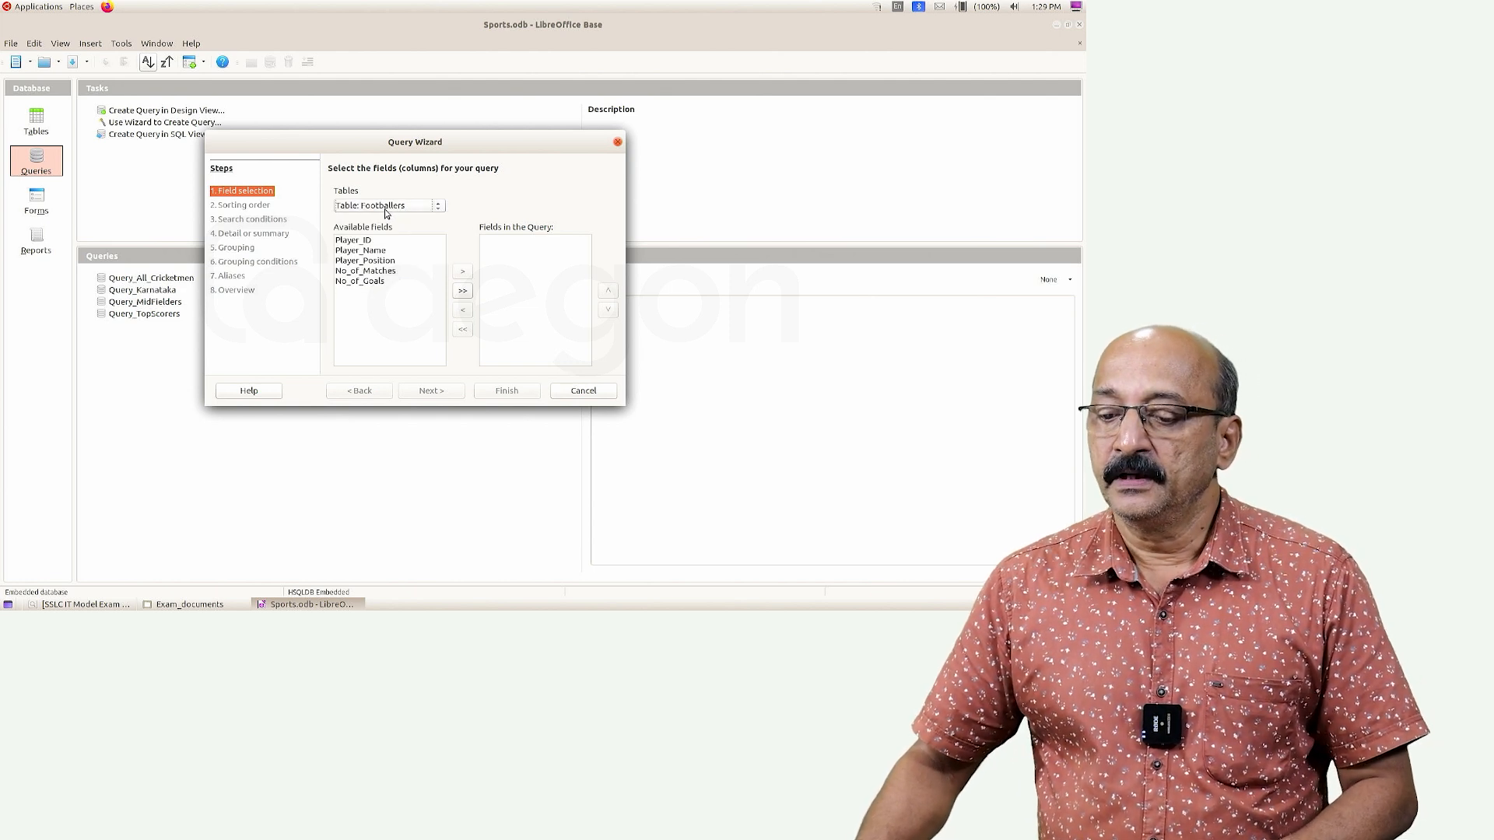
Step: Check the required fields in the exam question and add Player_Name and No_of_Goals to the query
key("alt+Tab")
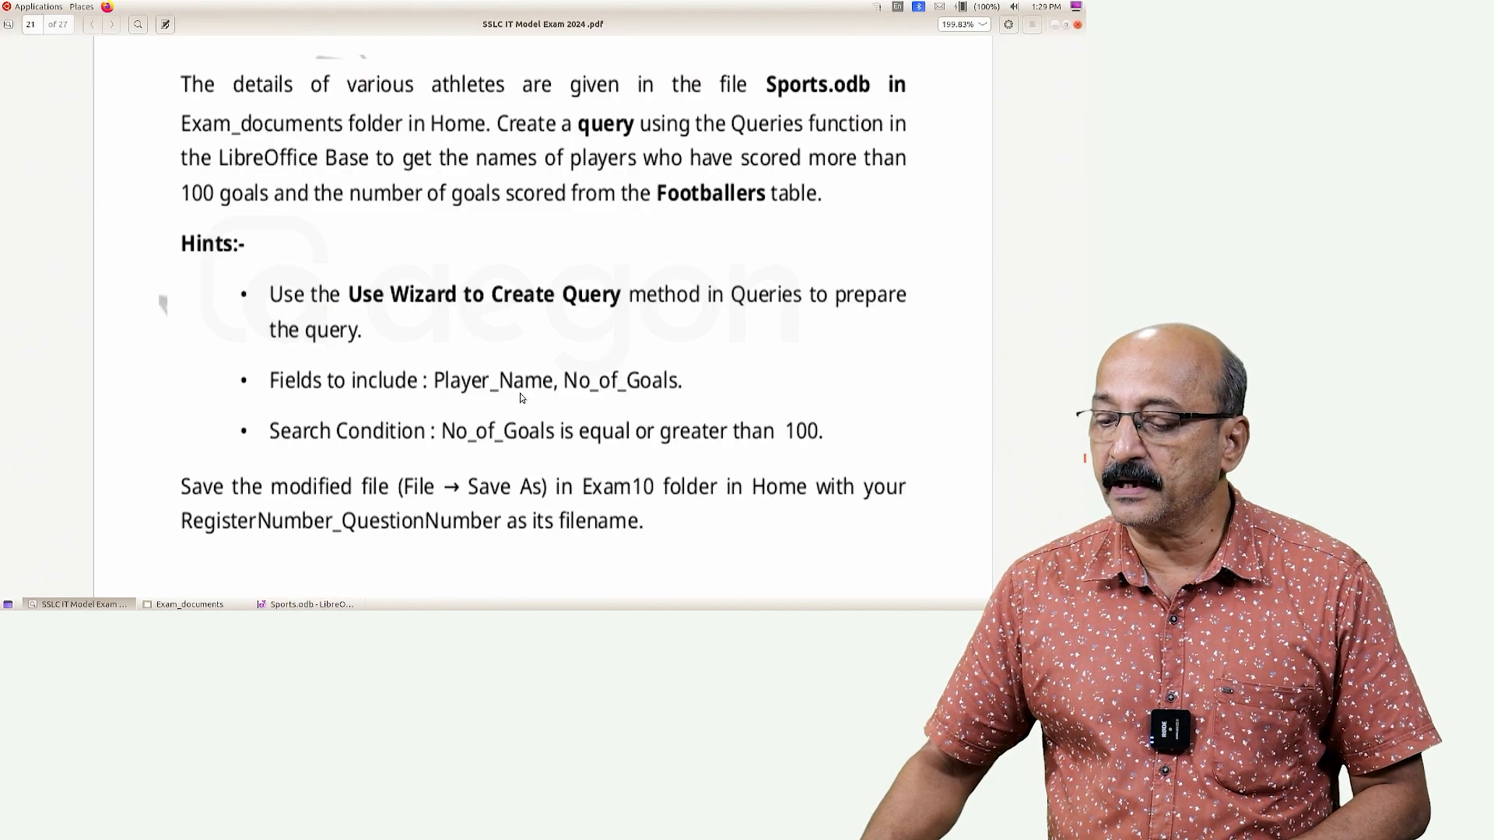
key("alt+Tab")
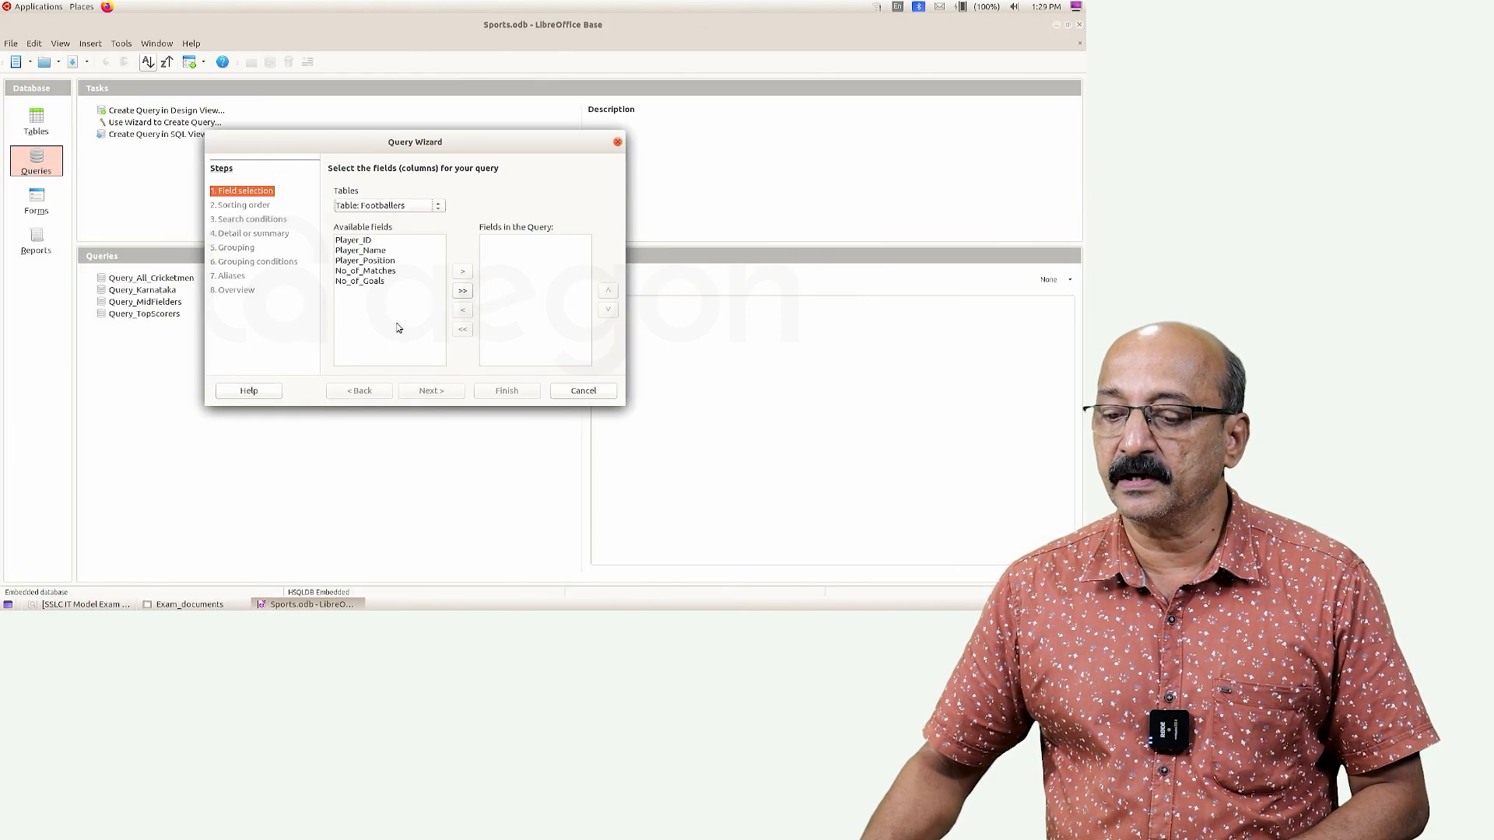
left_click(380, 251)
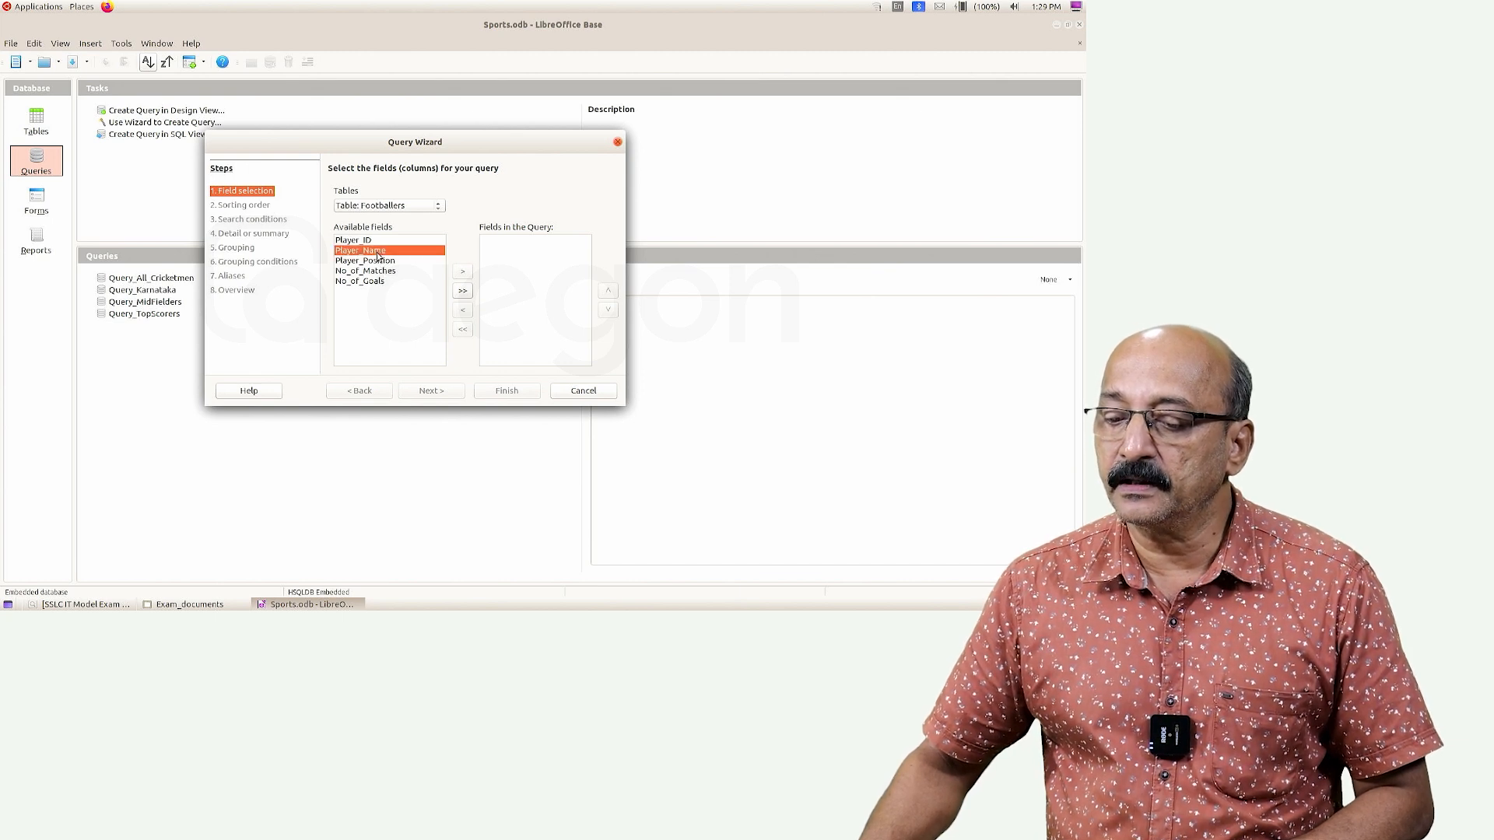
left_click(463, 277)
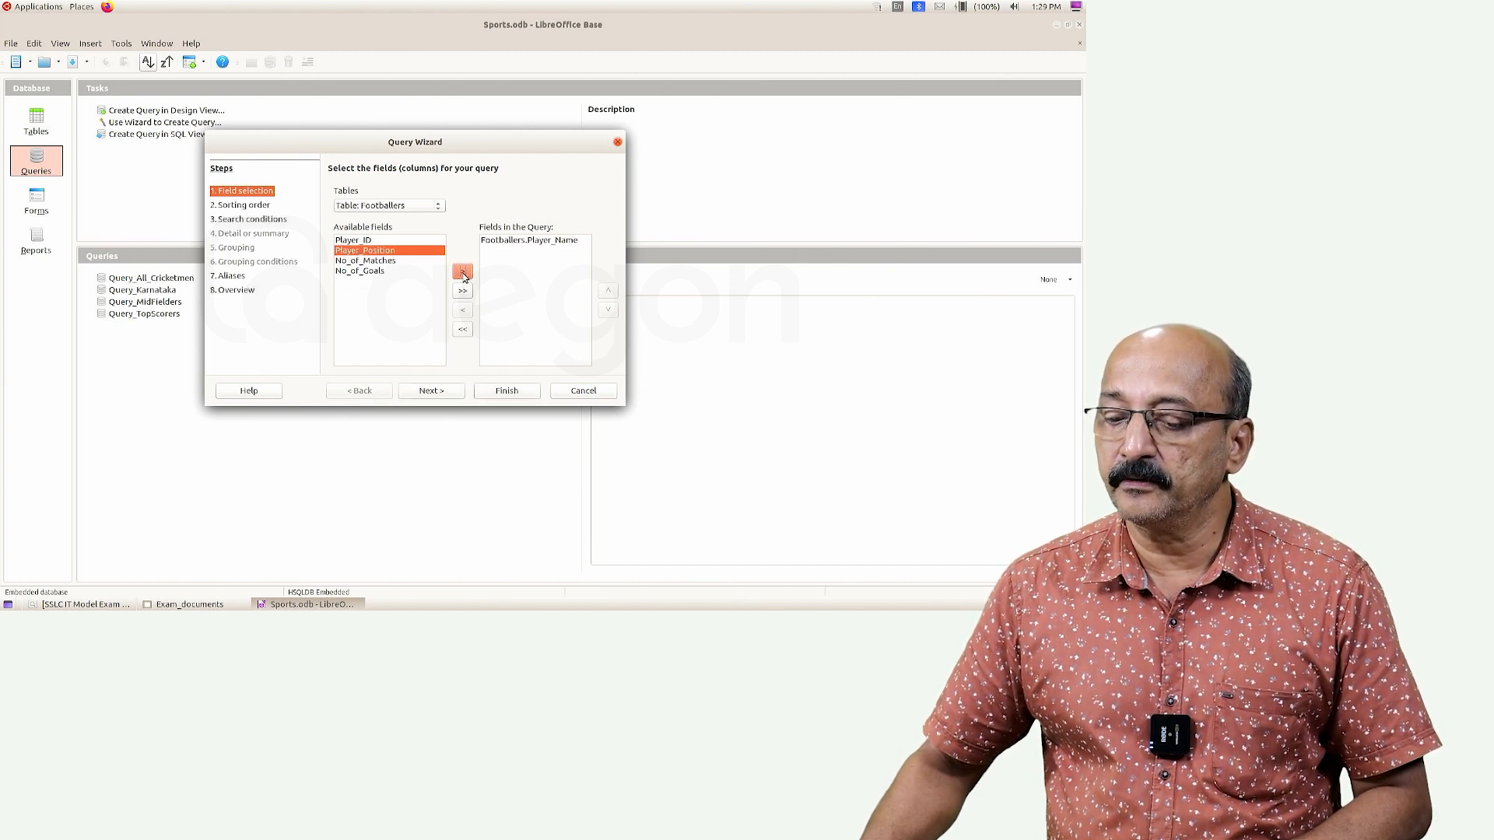
left_click(362, 272)
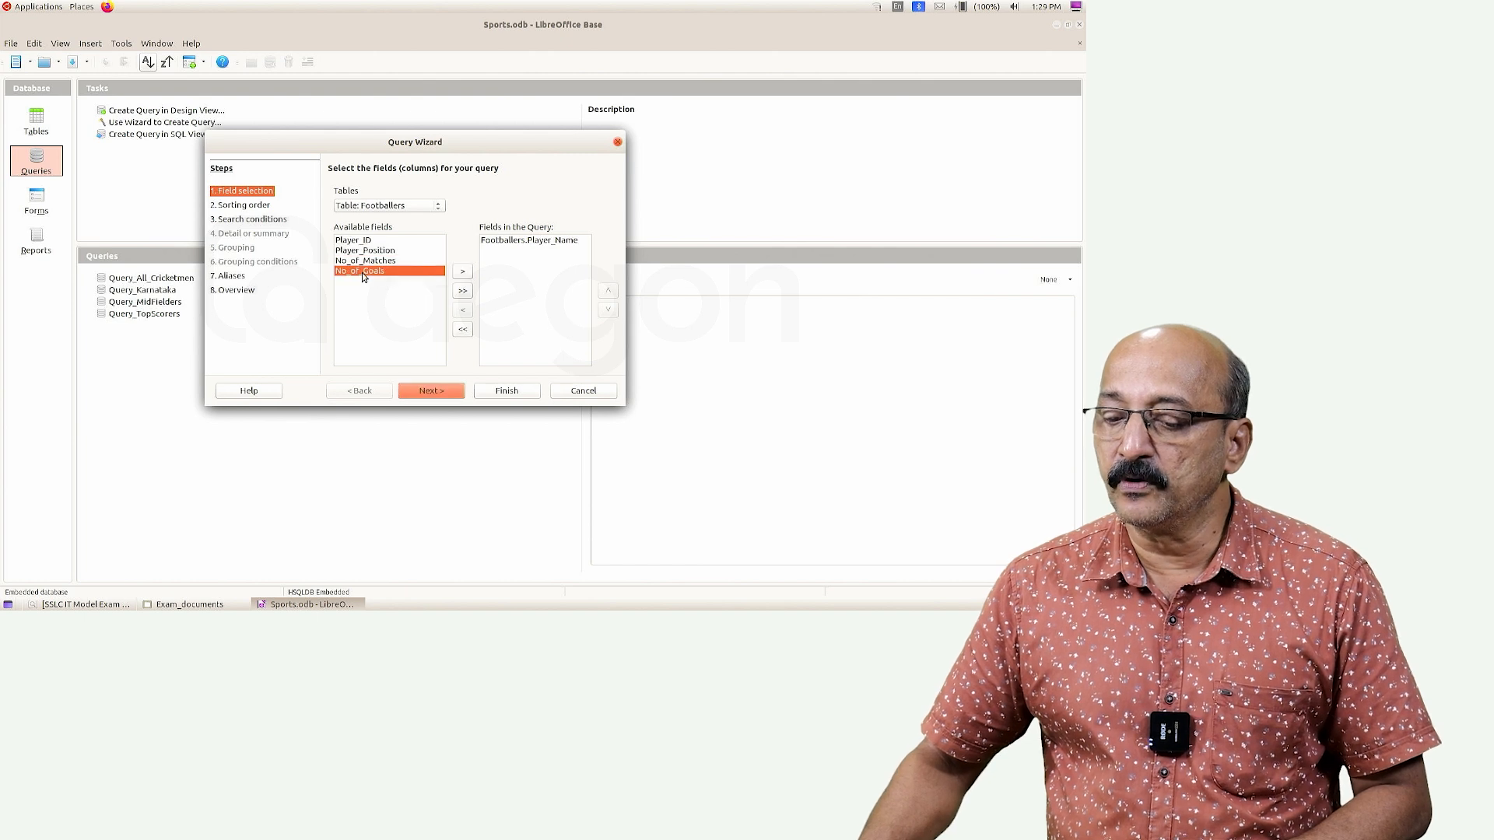
left_click(461, 273)
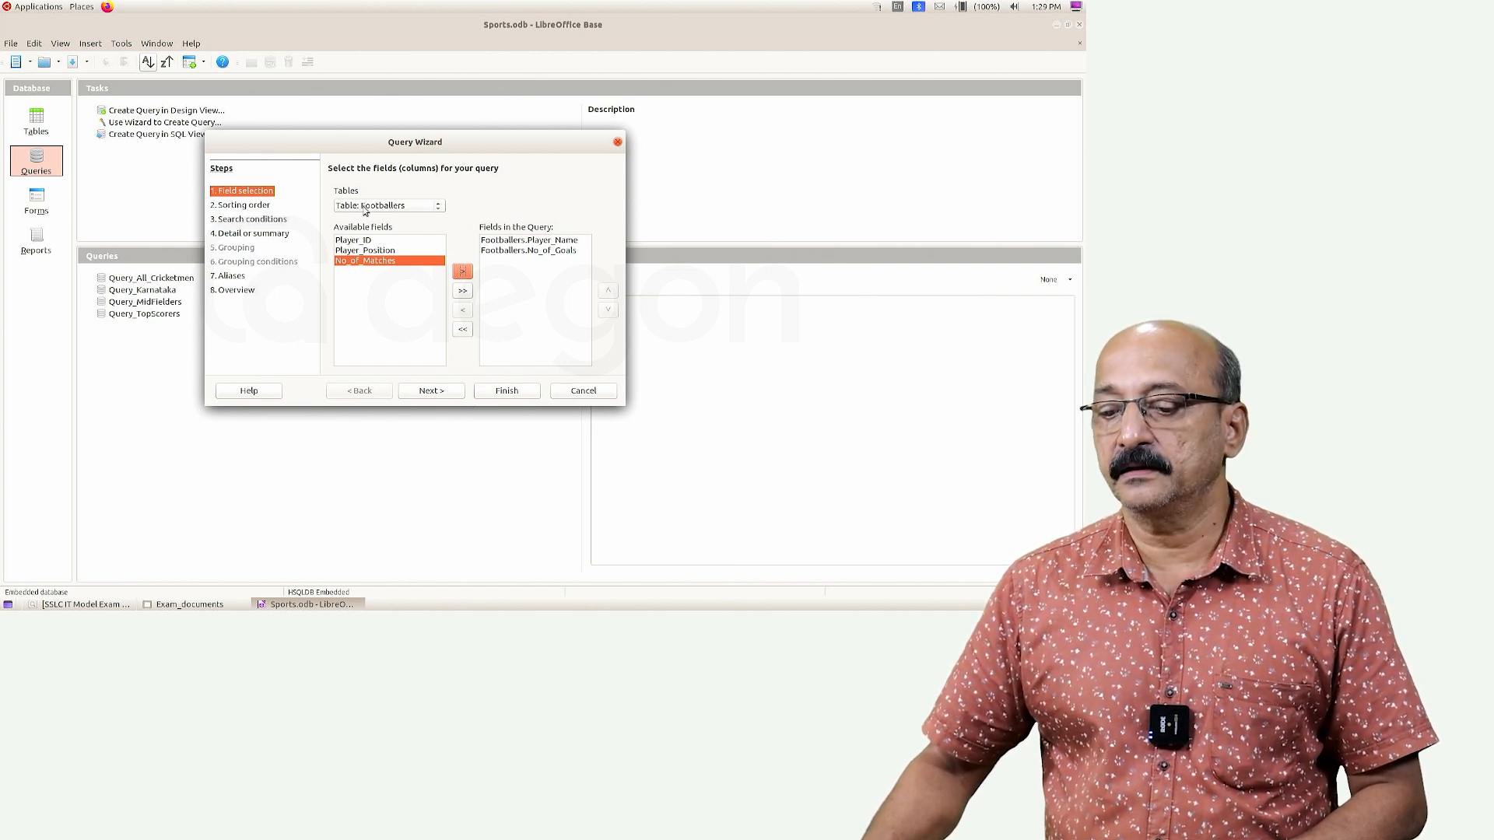
Step: Leave the sorting order undefined and choose Footballers.No_of_Goals as the field of the first search condition
left_click(440, 394)
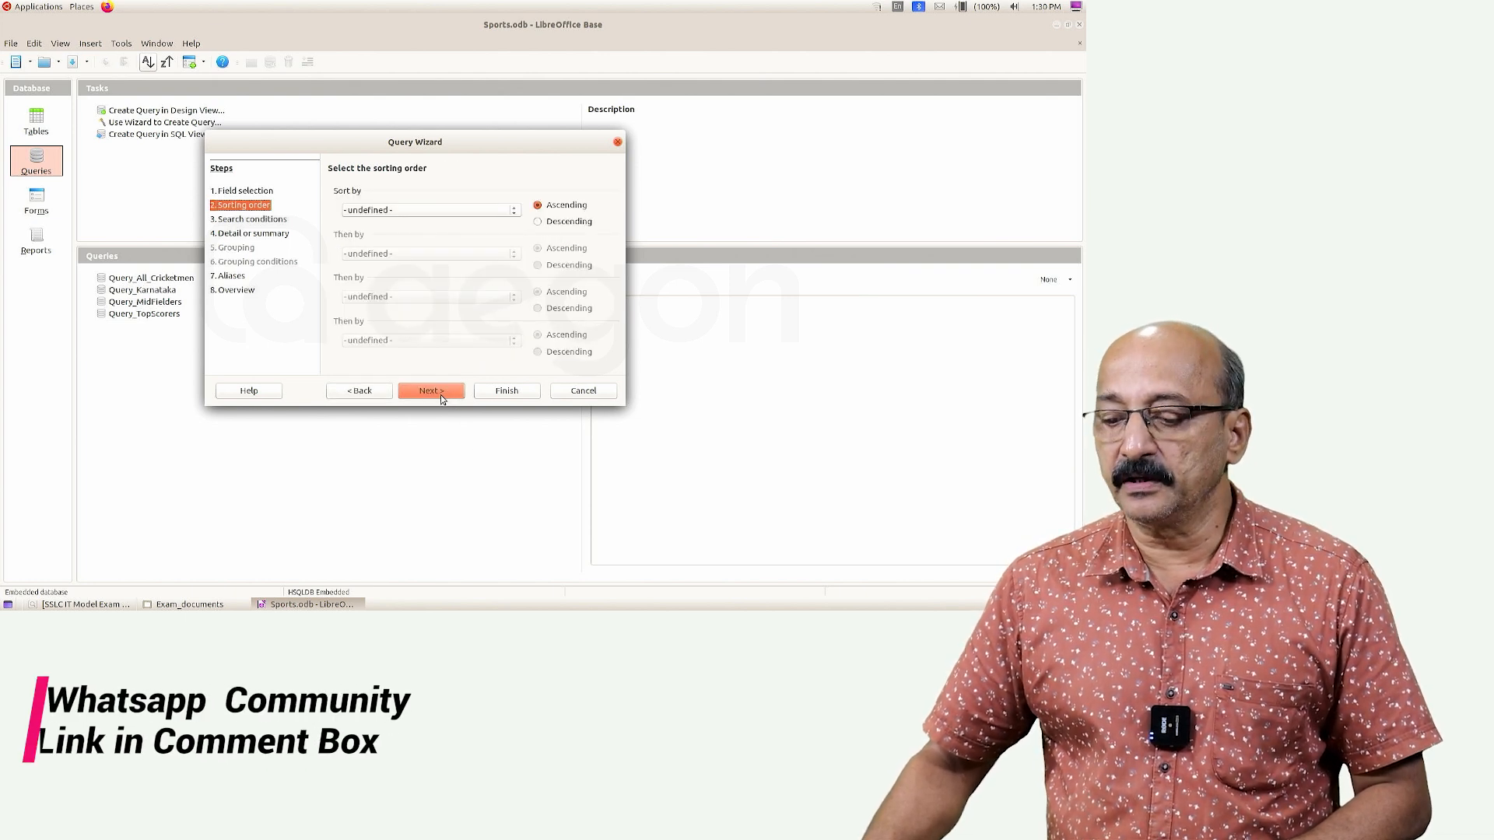
left_click(441, 395)
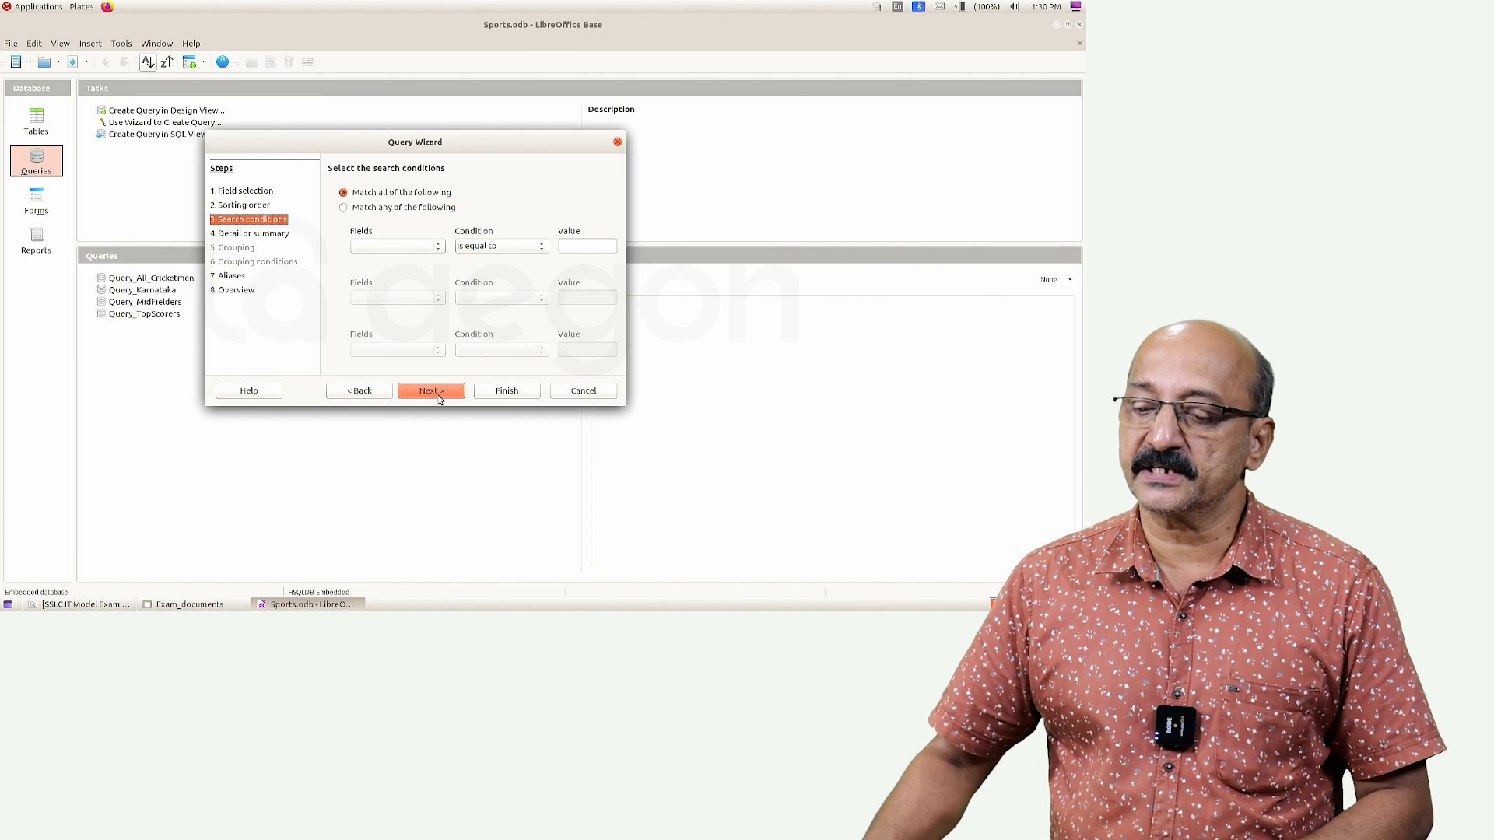
left_click(84, 606)
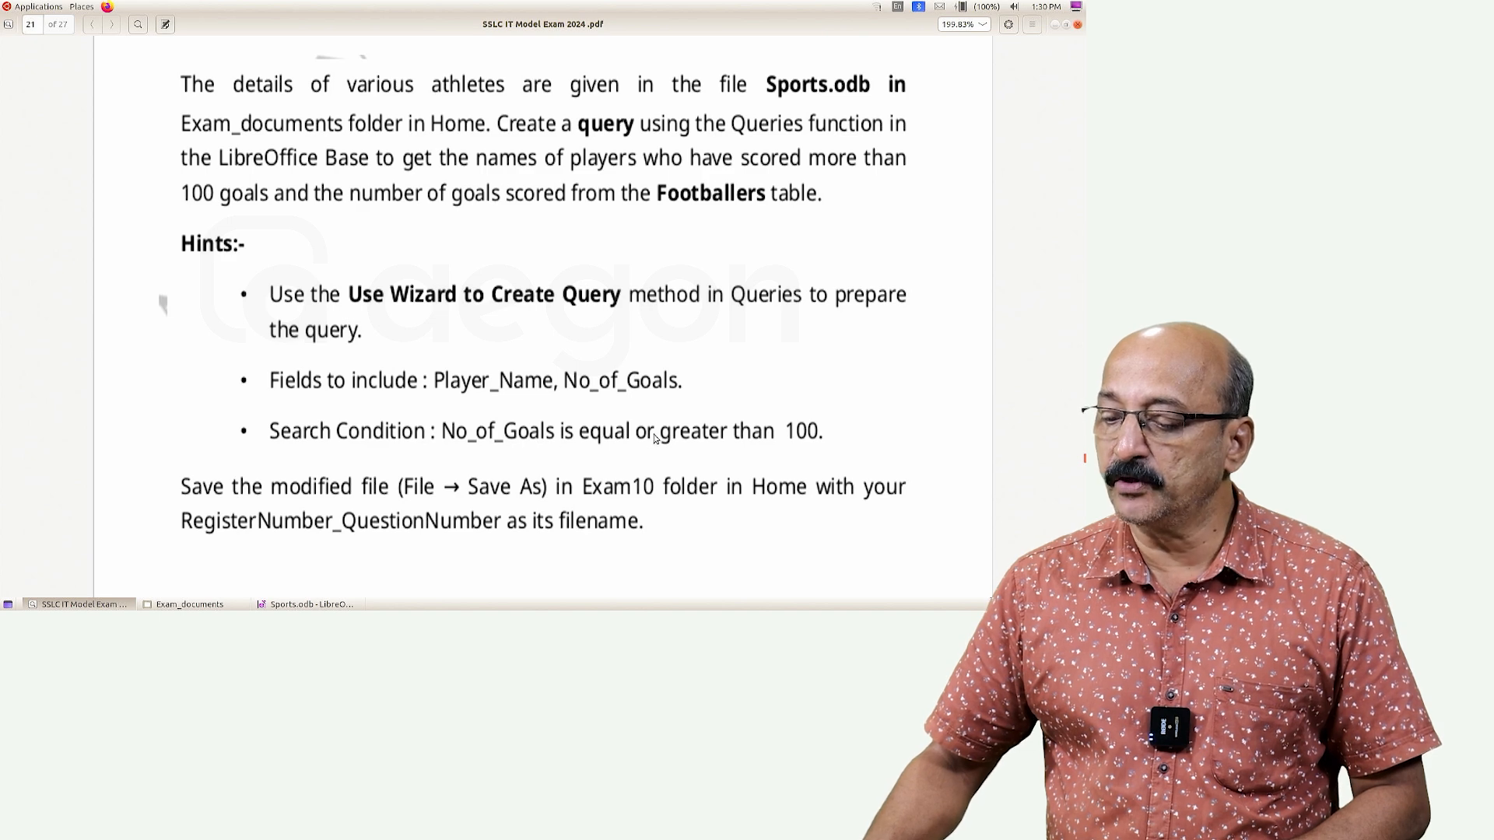
left_click(54, 605)
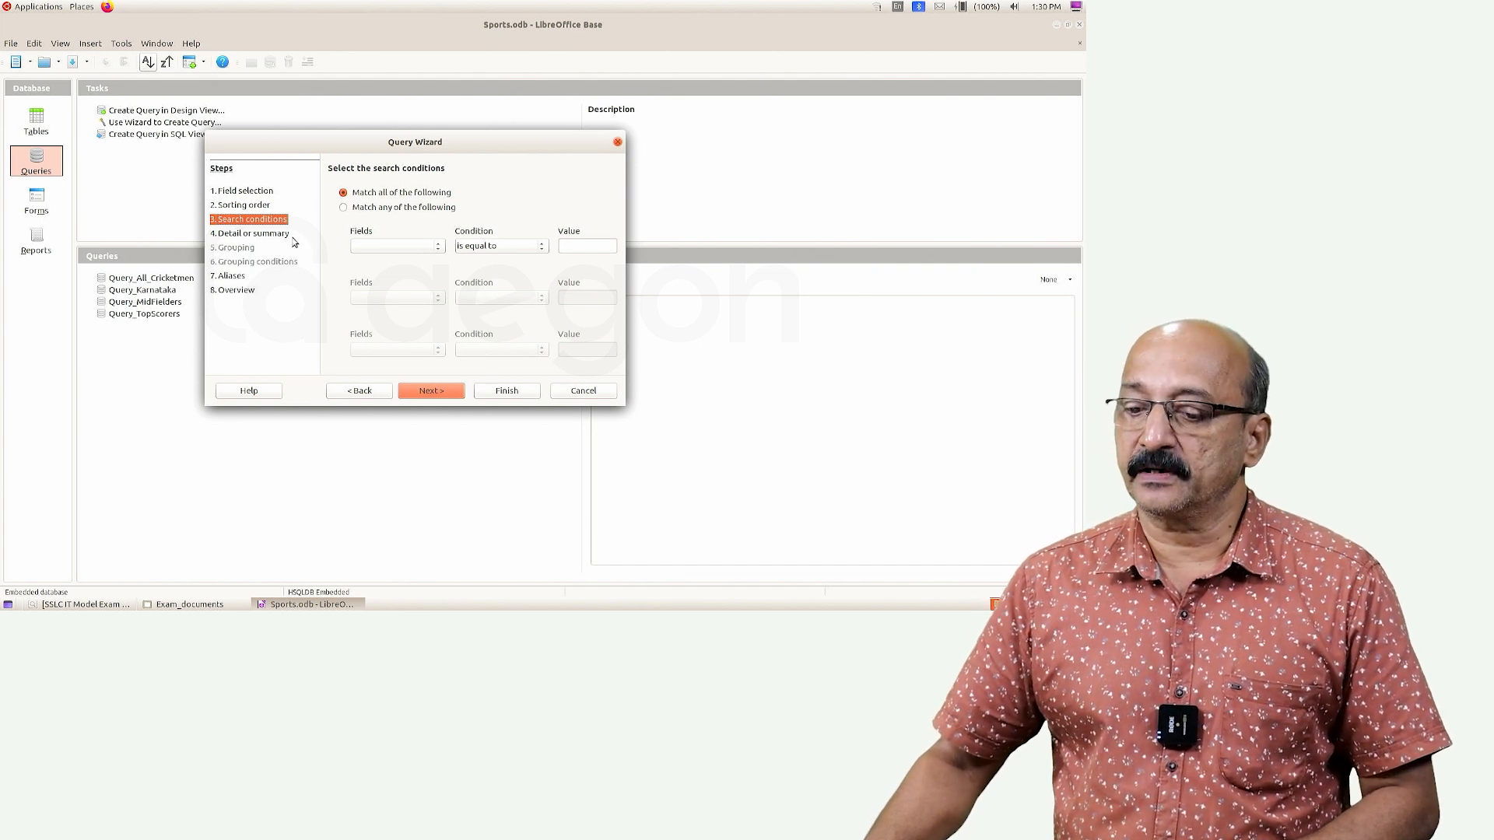
left_click(379, 244)
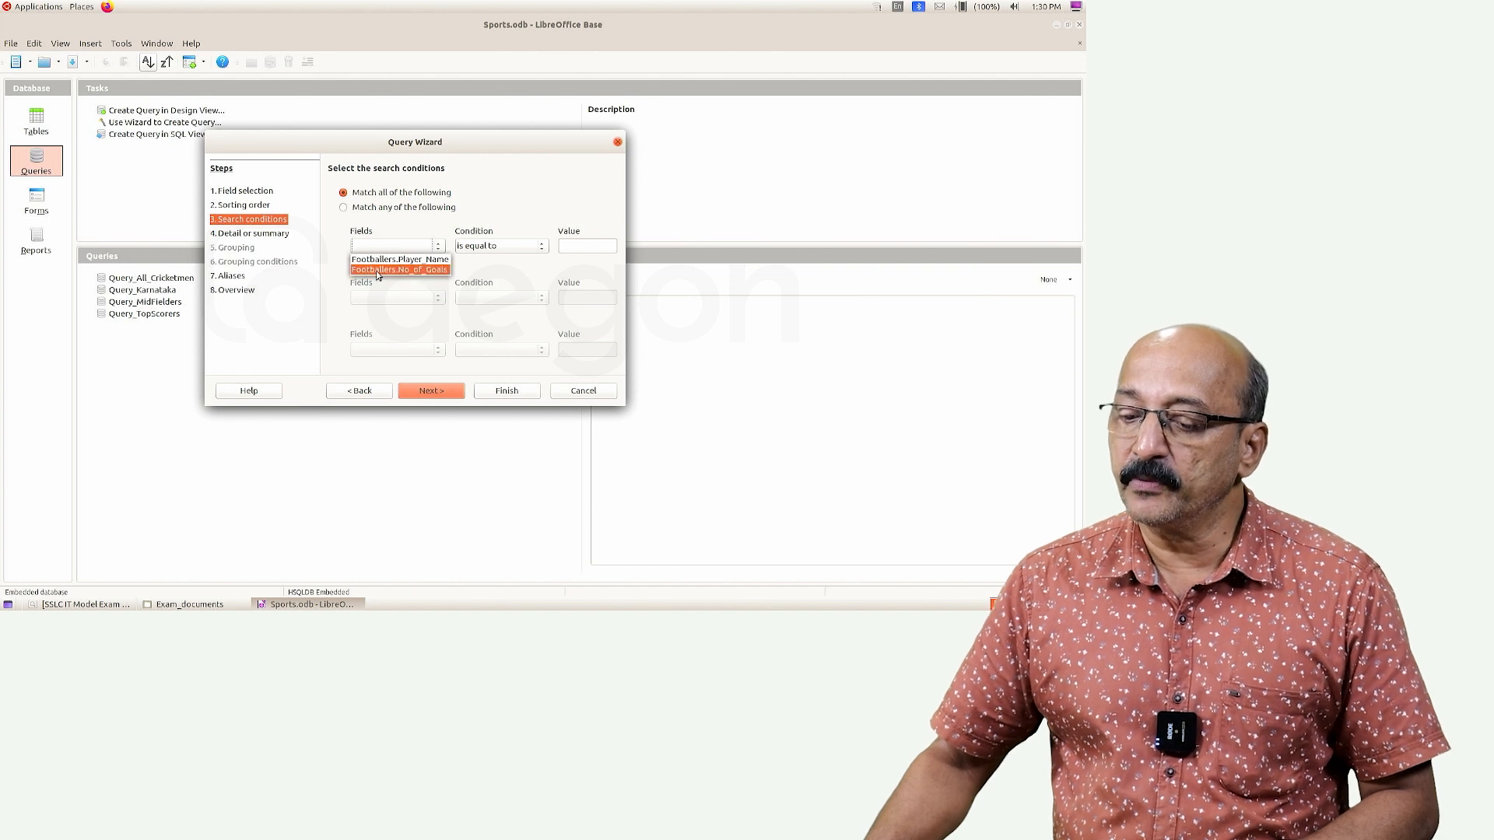
left_click(381, 269)
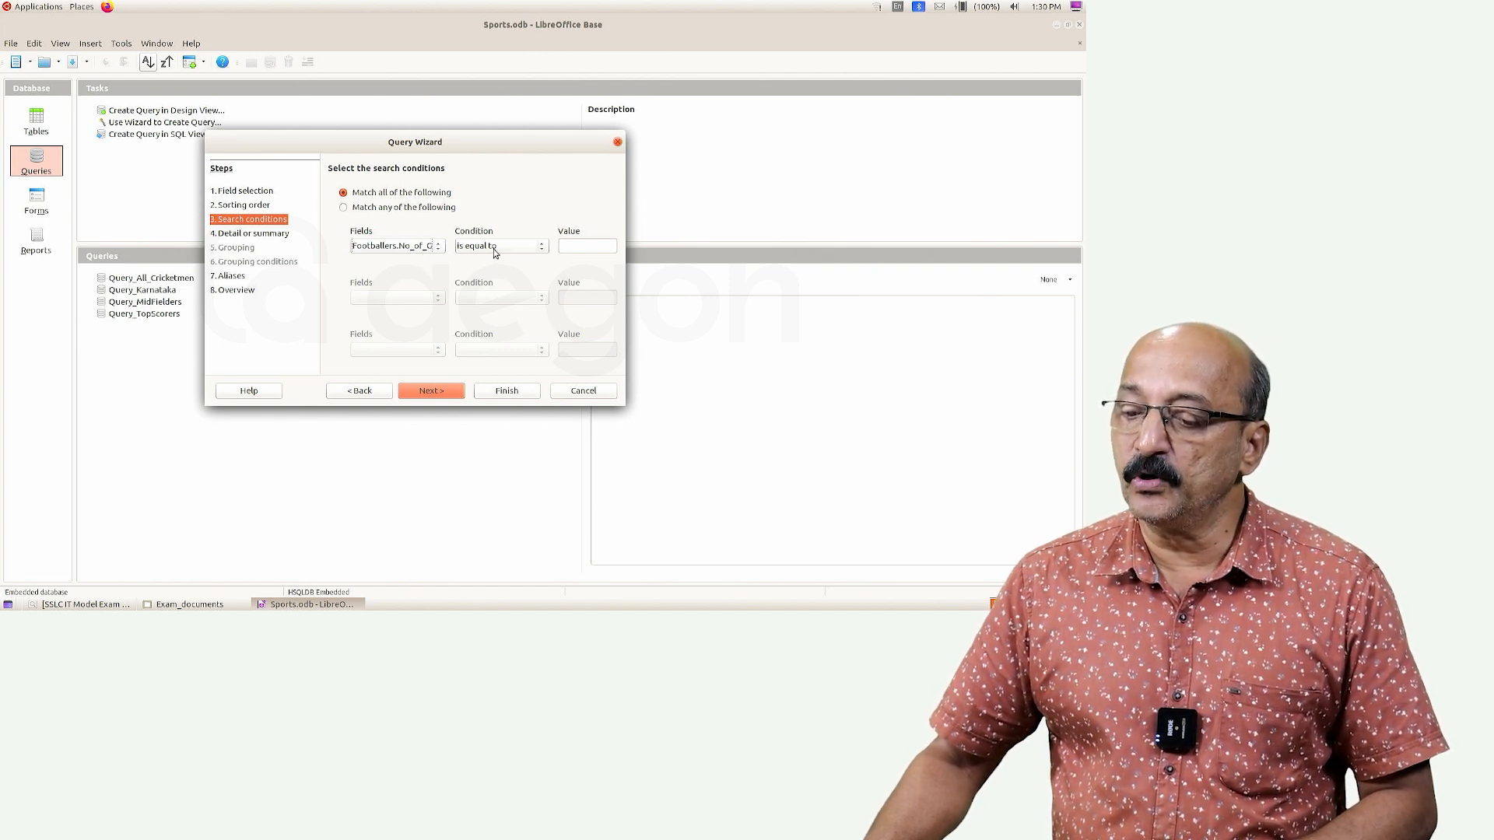
Step: Set the No_of_Goals search condition to "is equal or greater than" with the value 100, as the exam question asks
left_click(117, 604)
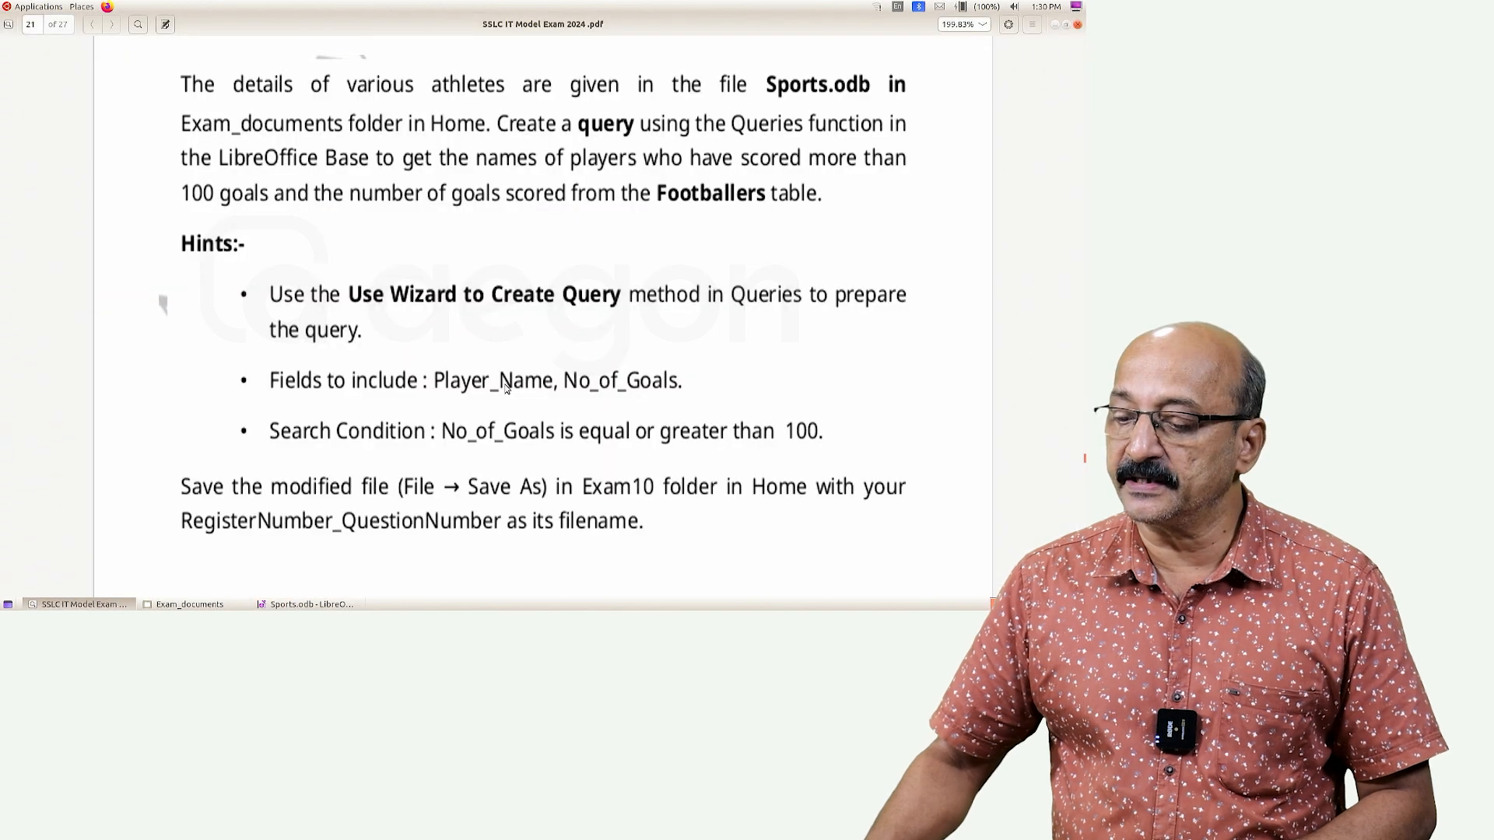
left_click(117, 604)
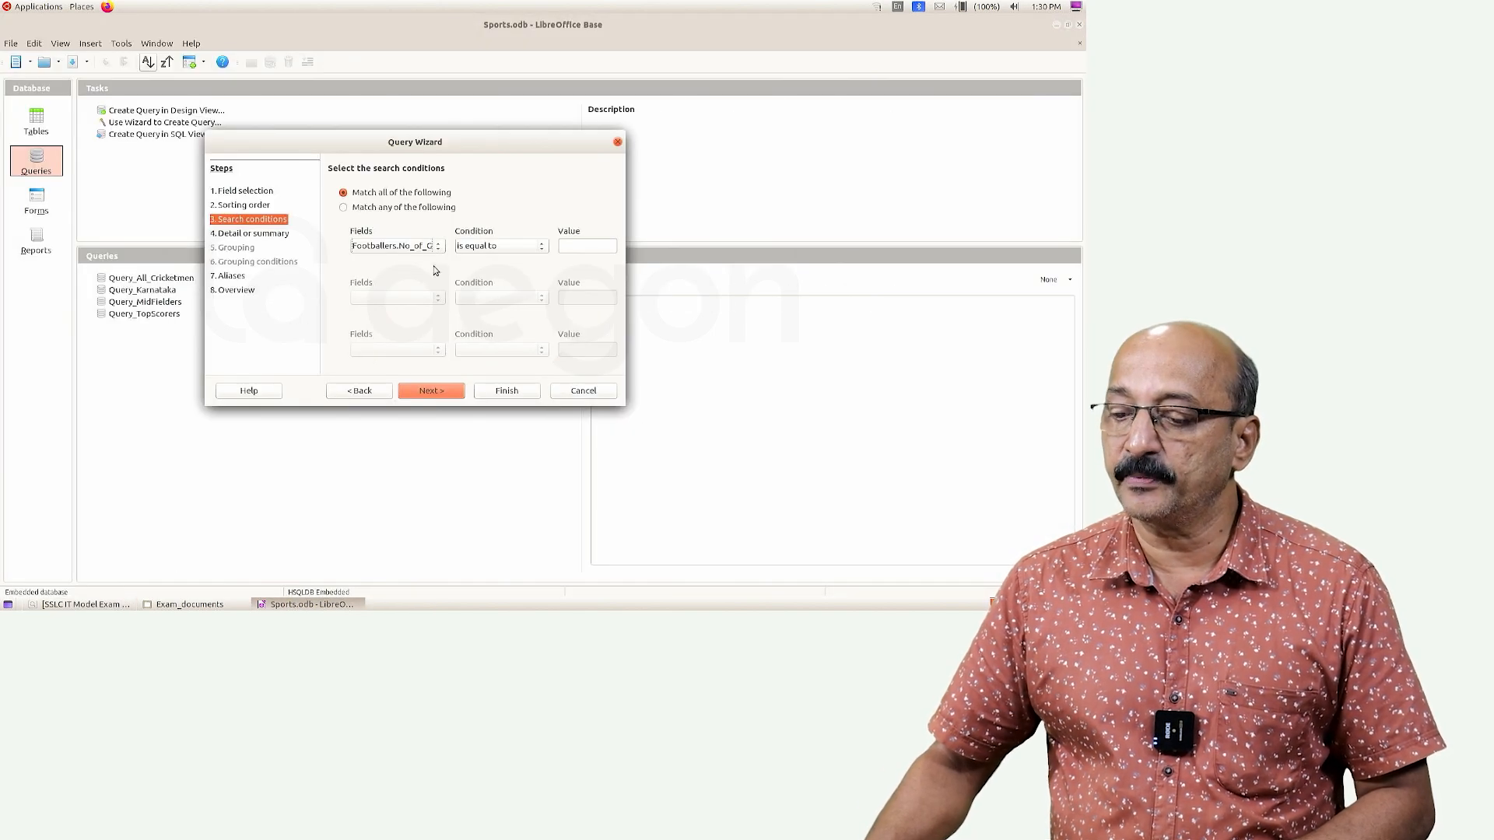
left_click(483, 249)
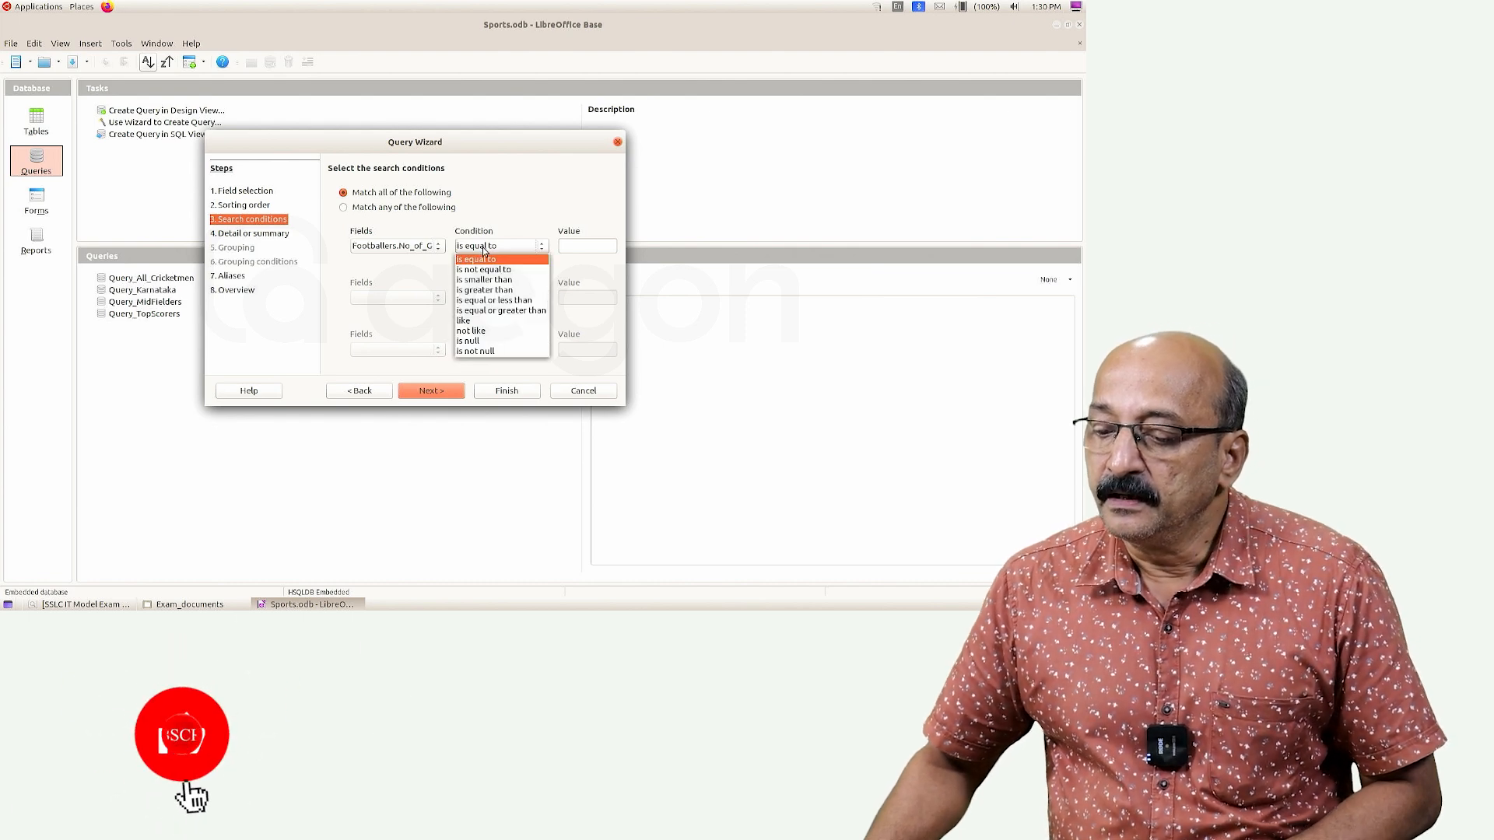
left_click(491, 313)
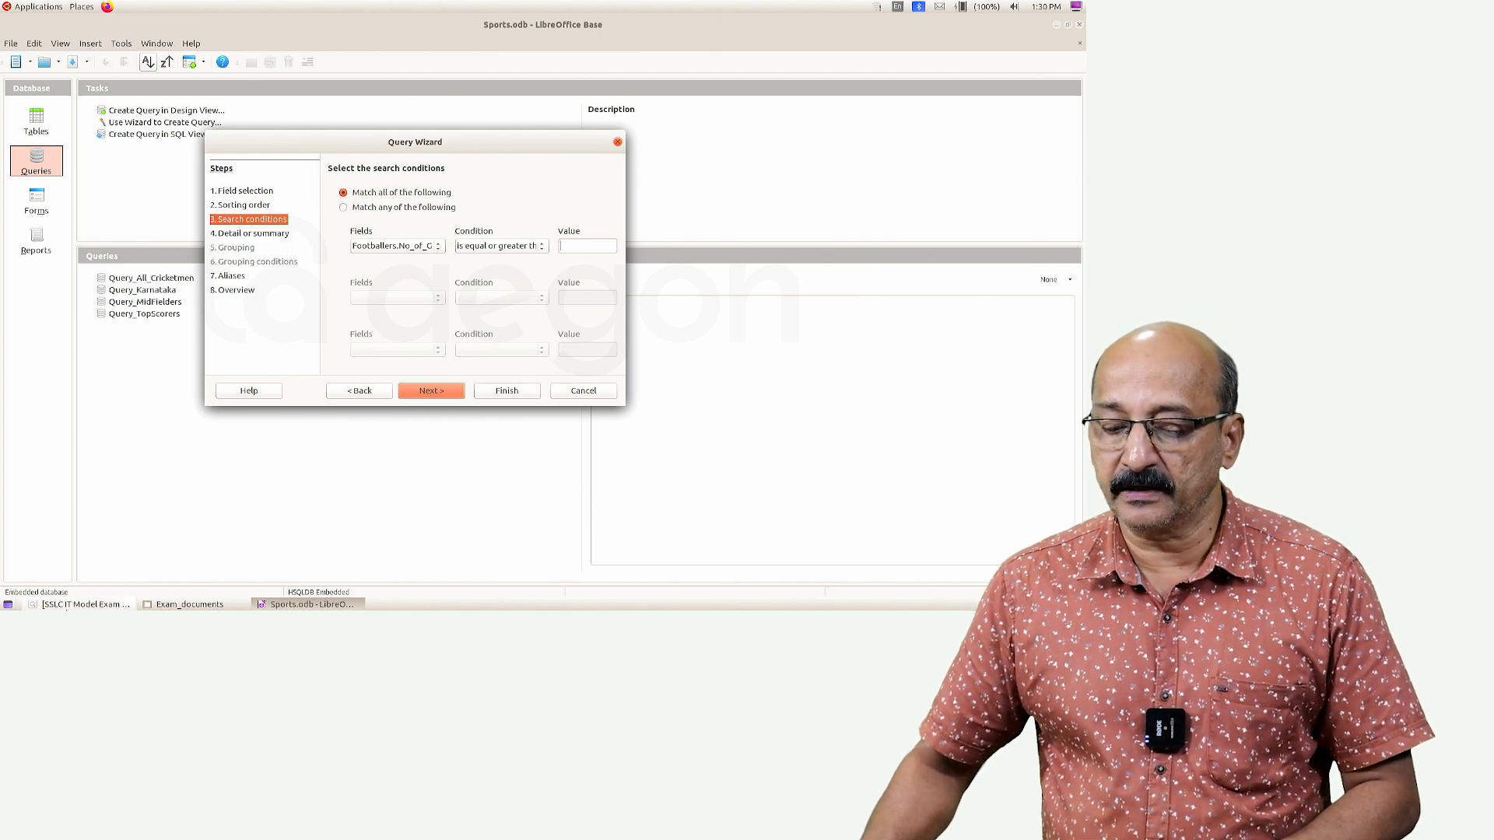
left_click(92, 604)
left_click(92, 604)
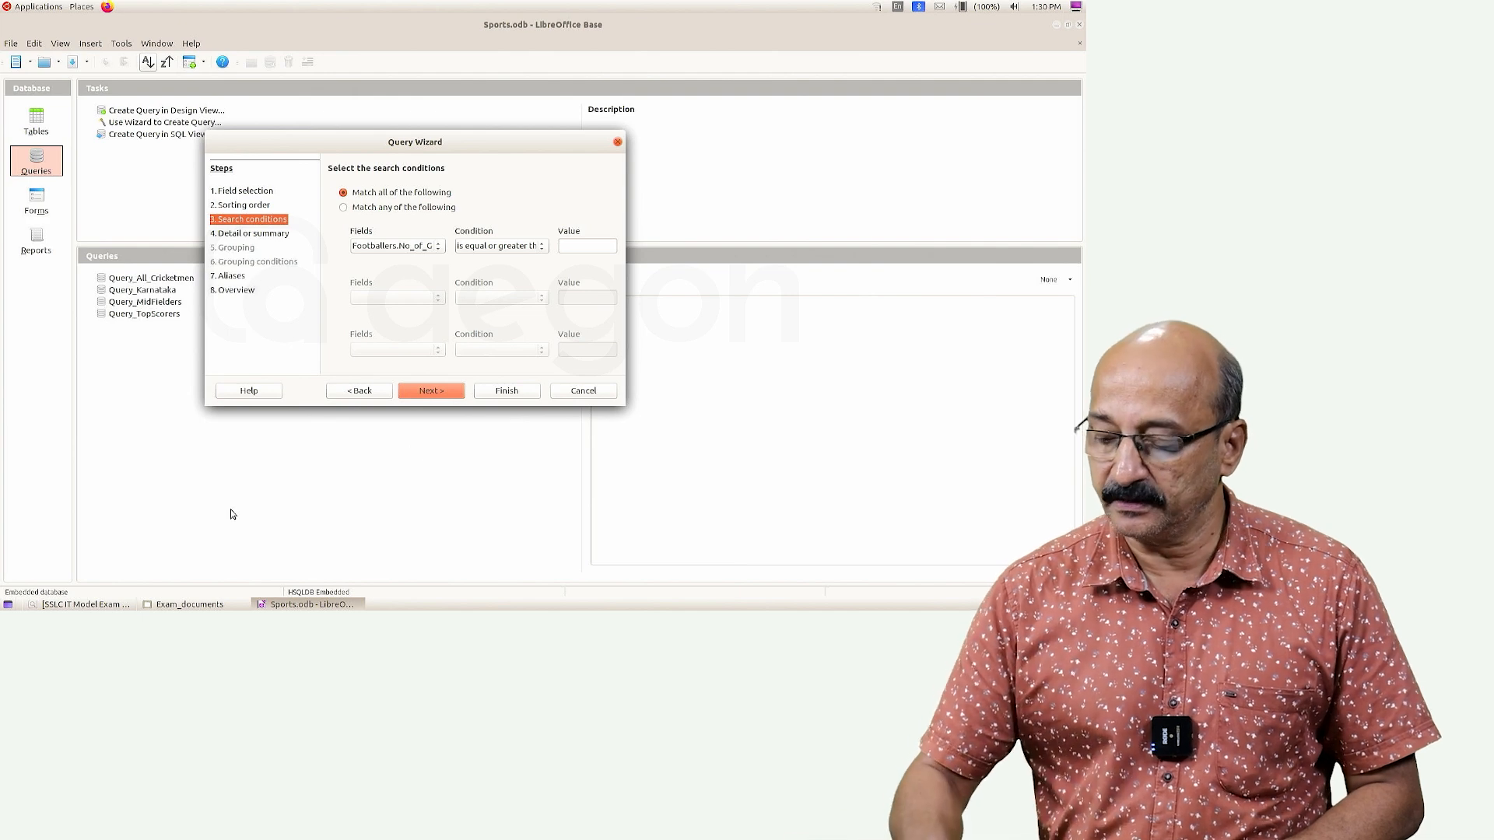
type("100")
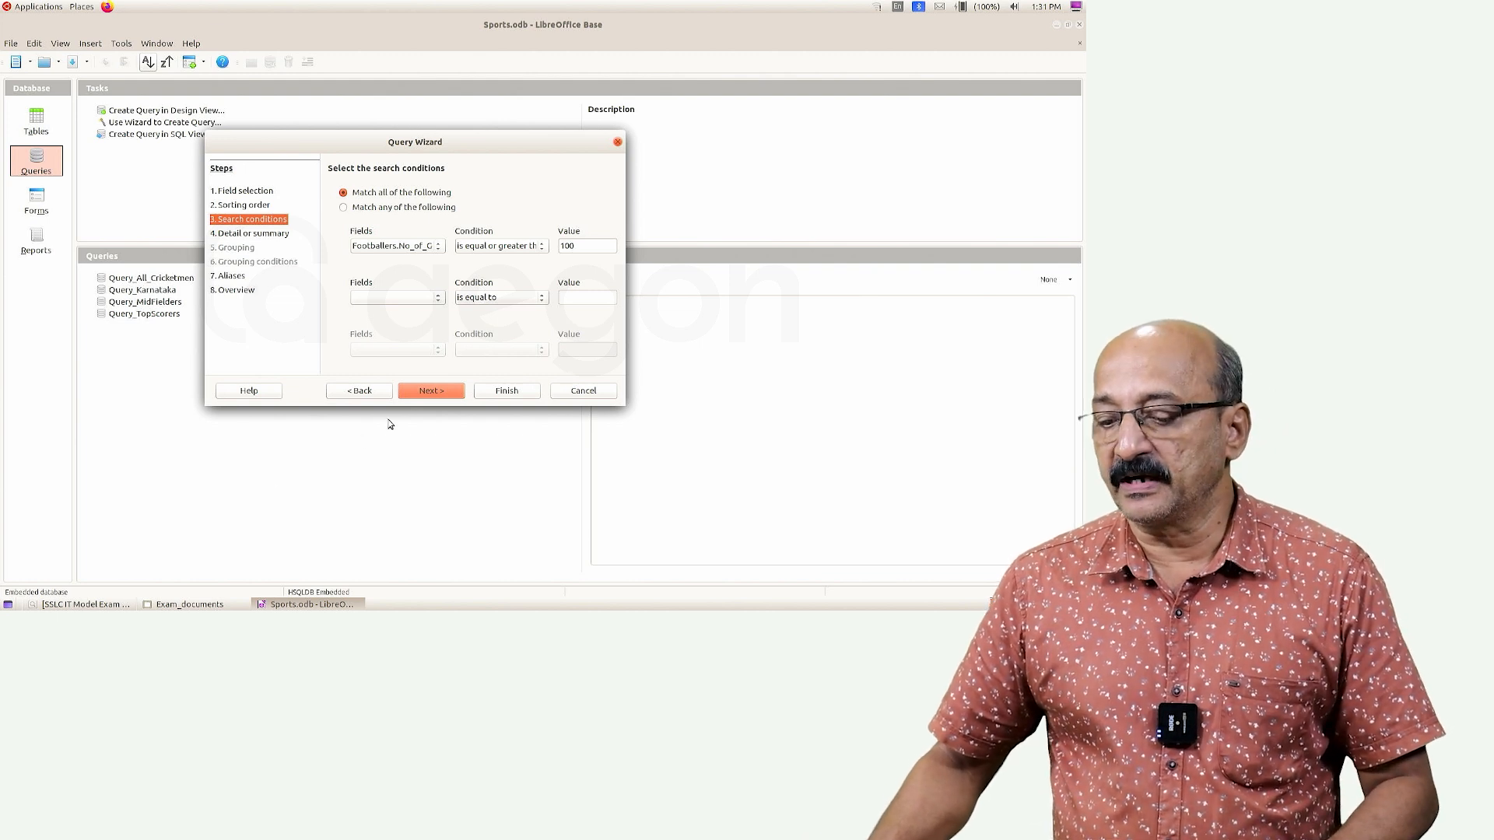
Step: Keep the detailed query type and default aliases, and name the query 11111 in the wizard's overview
left_click(434, 391)
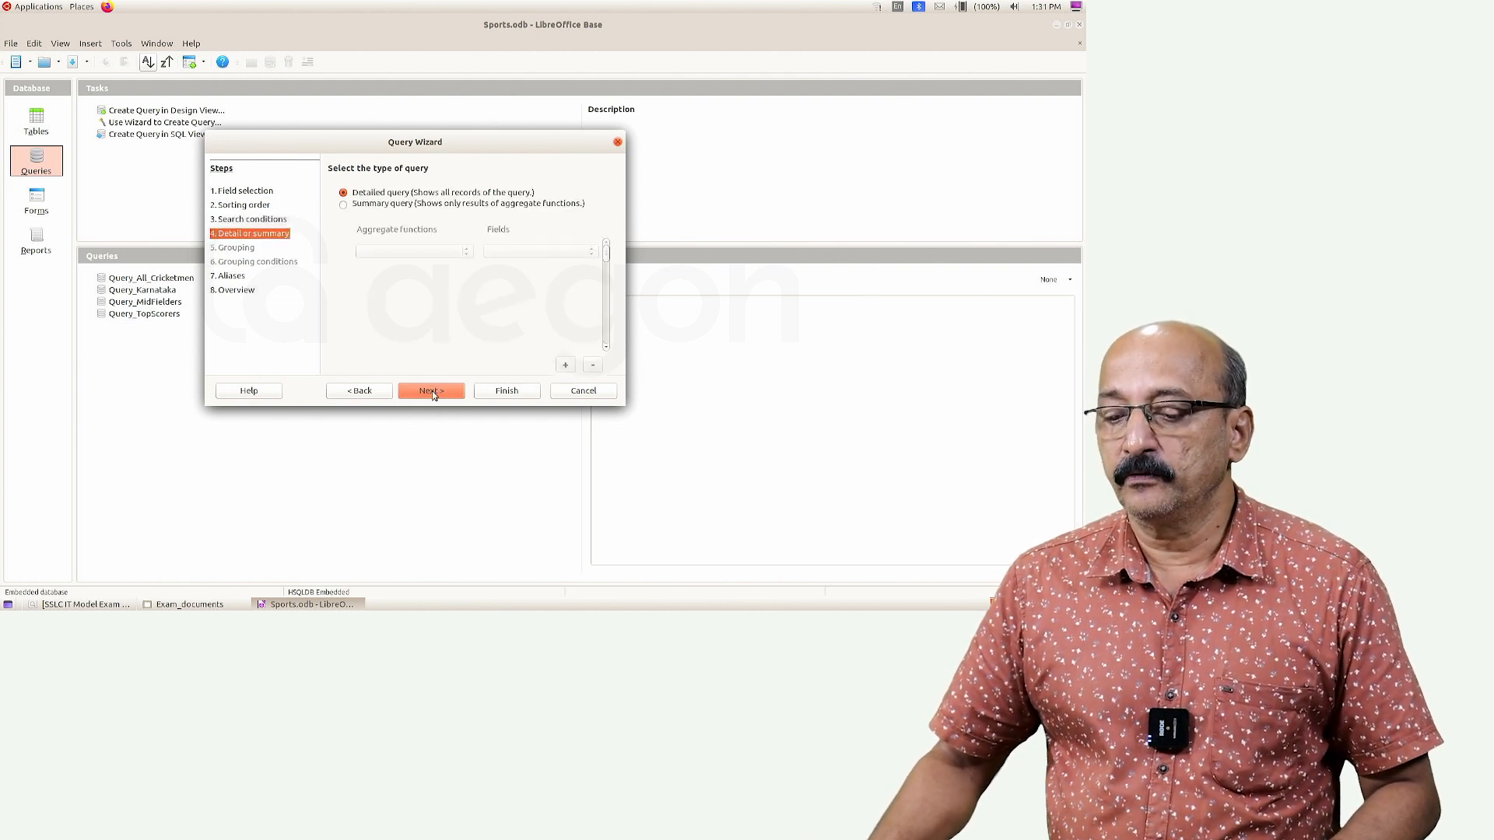
left_click(434, 391)
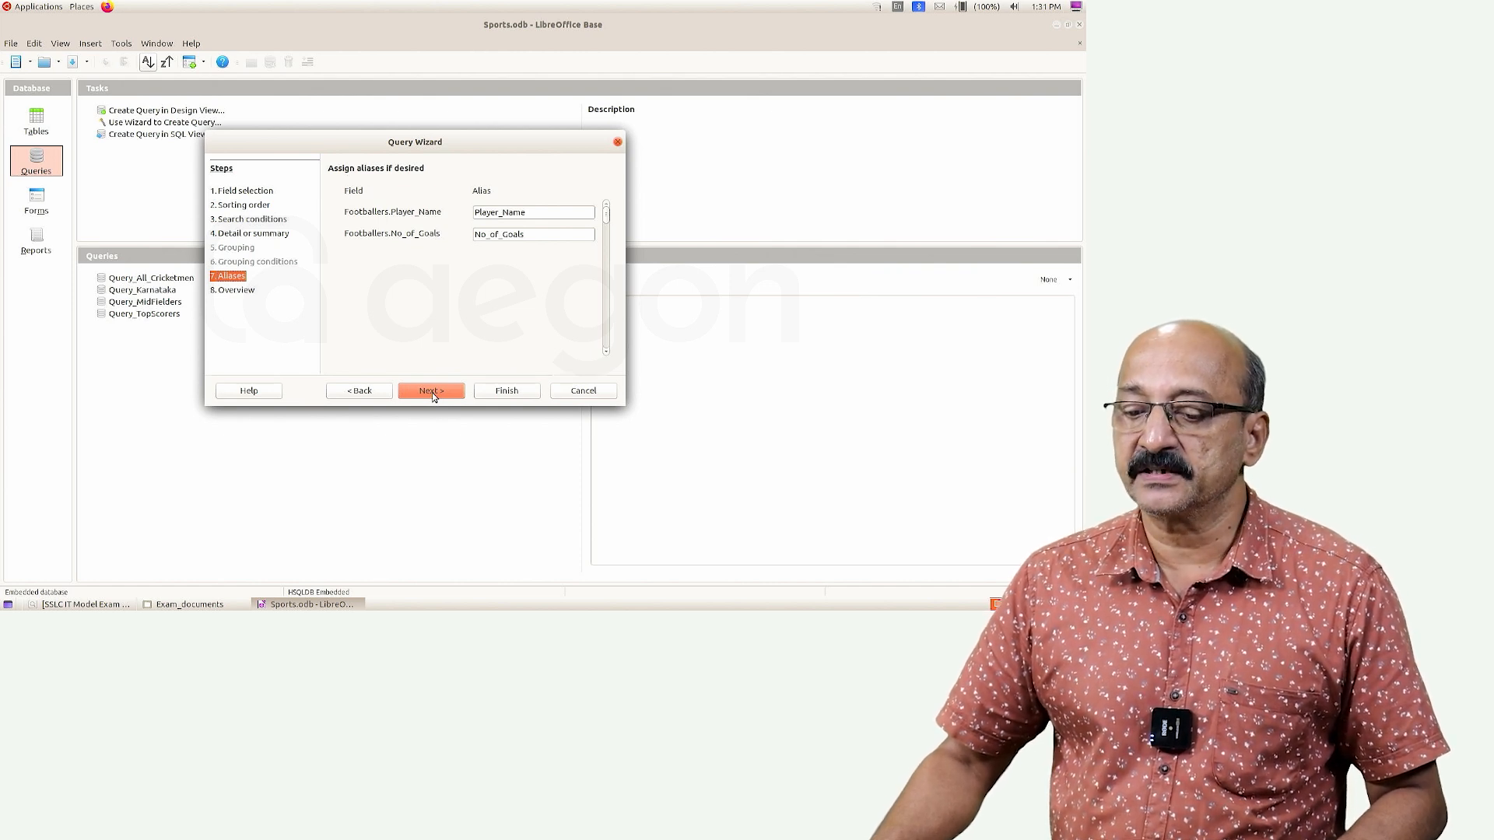
left_click(432, 392)
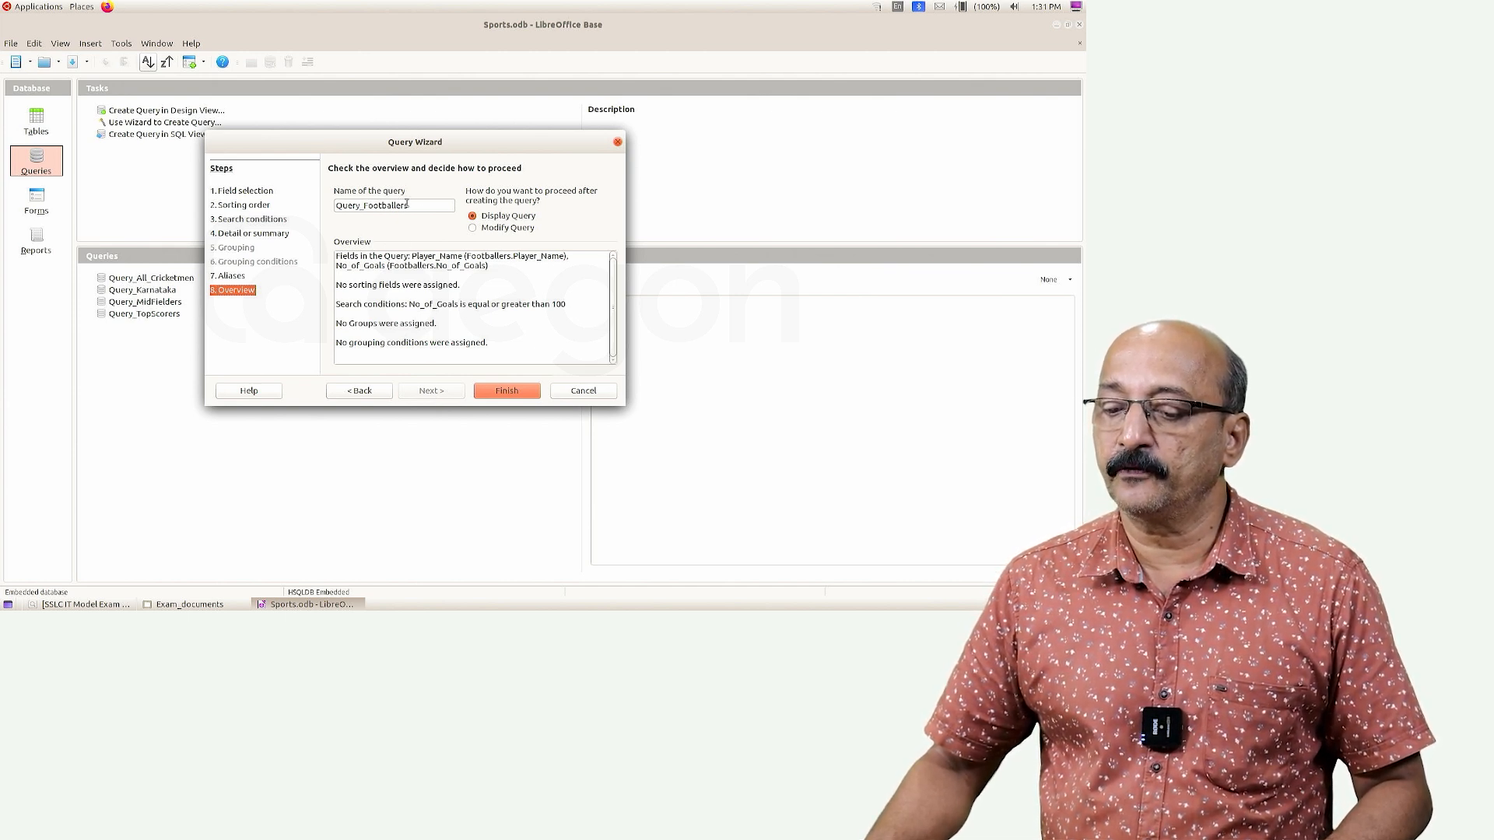
left_click_drag(406, 204, 319, 198)
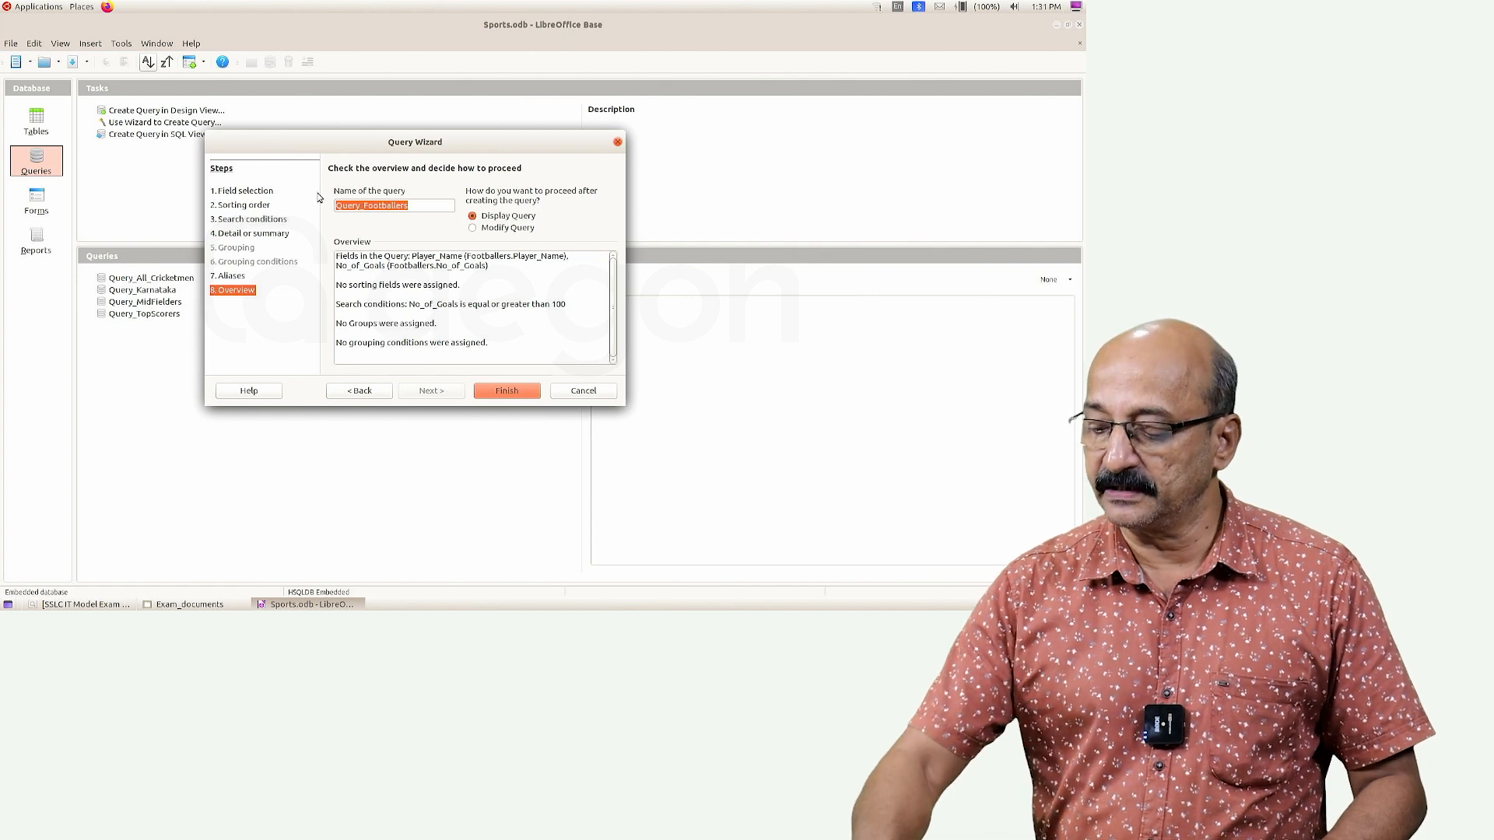
key("BackSpace")
type("1")
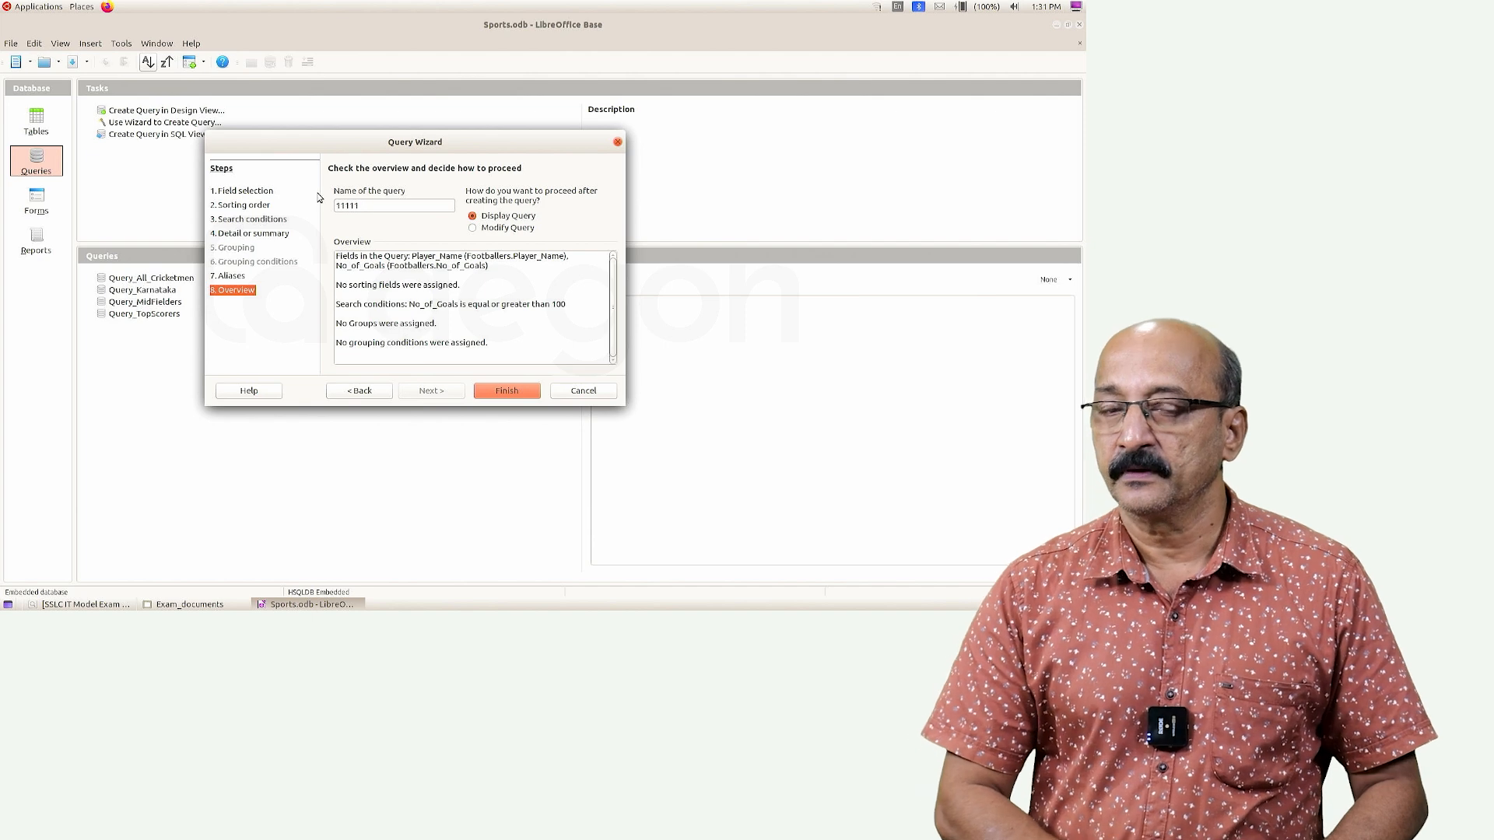
Step: Name the query 111111, finish the wizard with the query displayed, and close its result view
type("11111")
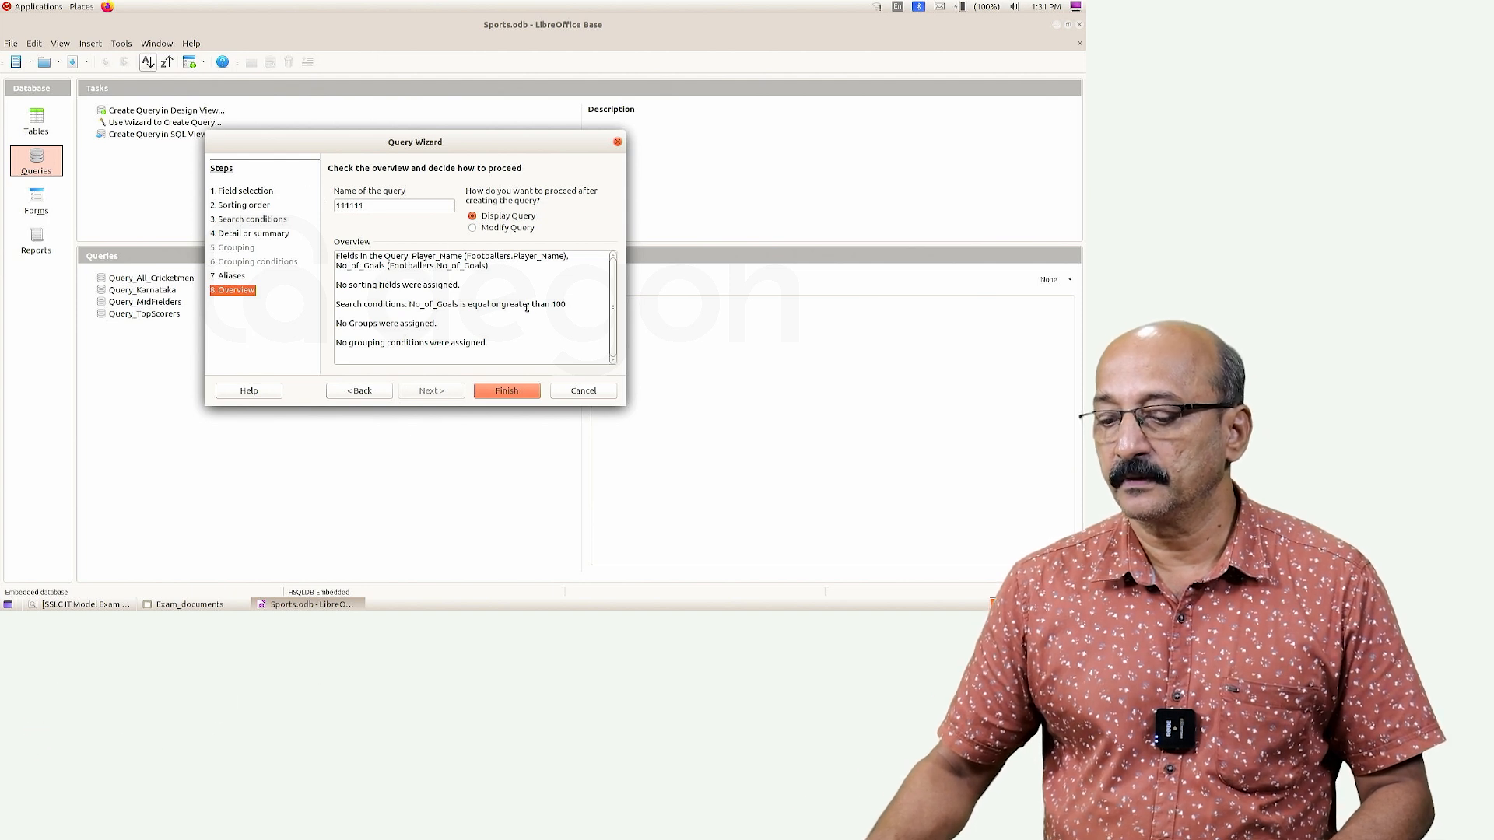
left_click(506, 390)
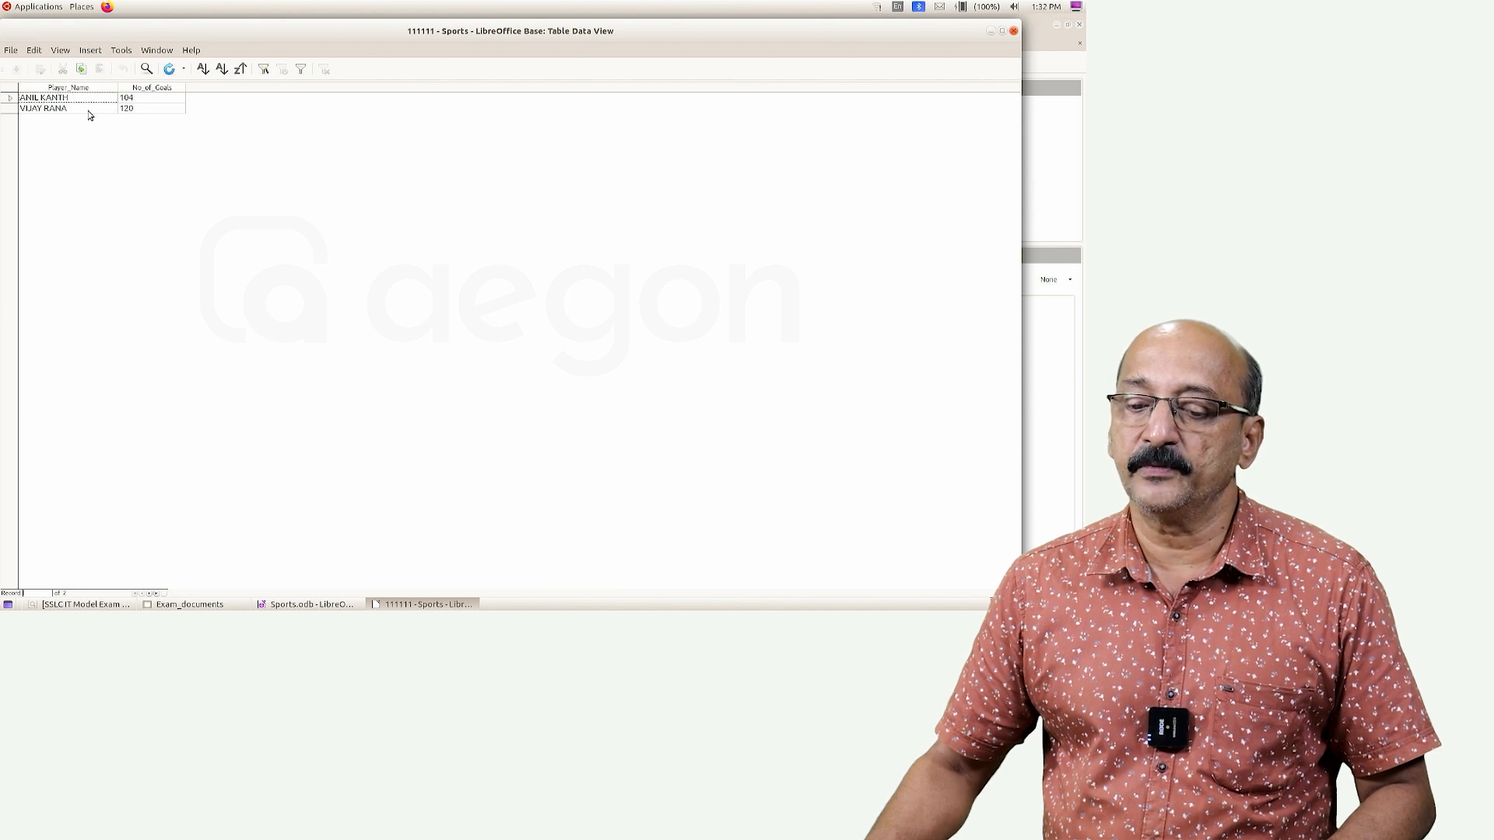
left_click(1012, 32)
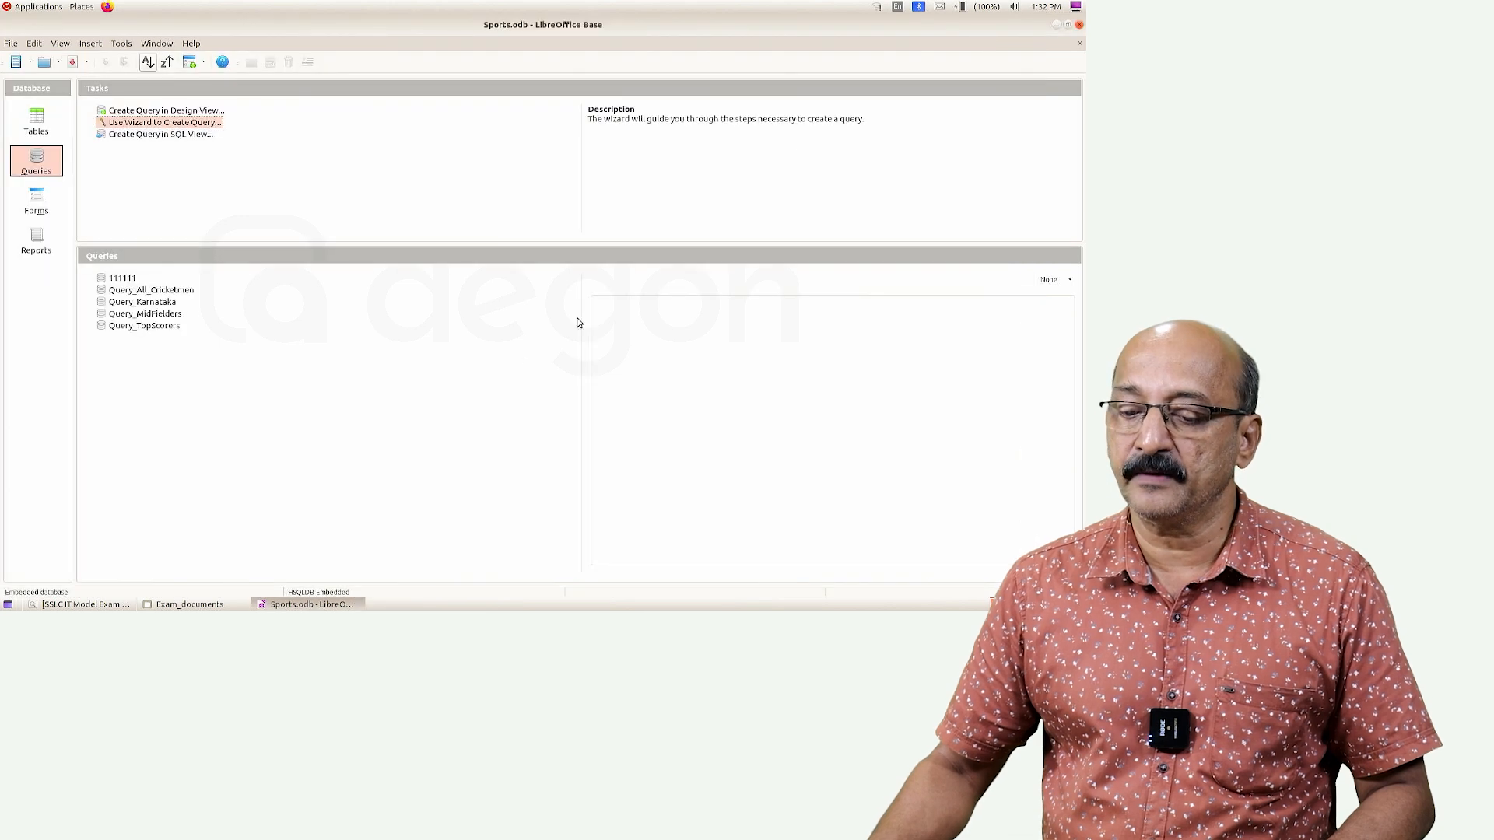
Step: Start saving the database as a new file and name it 11111_15
left_click(108, 280)
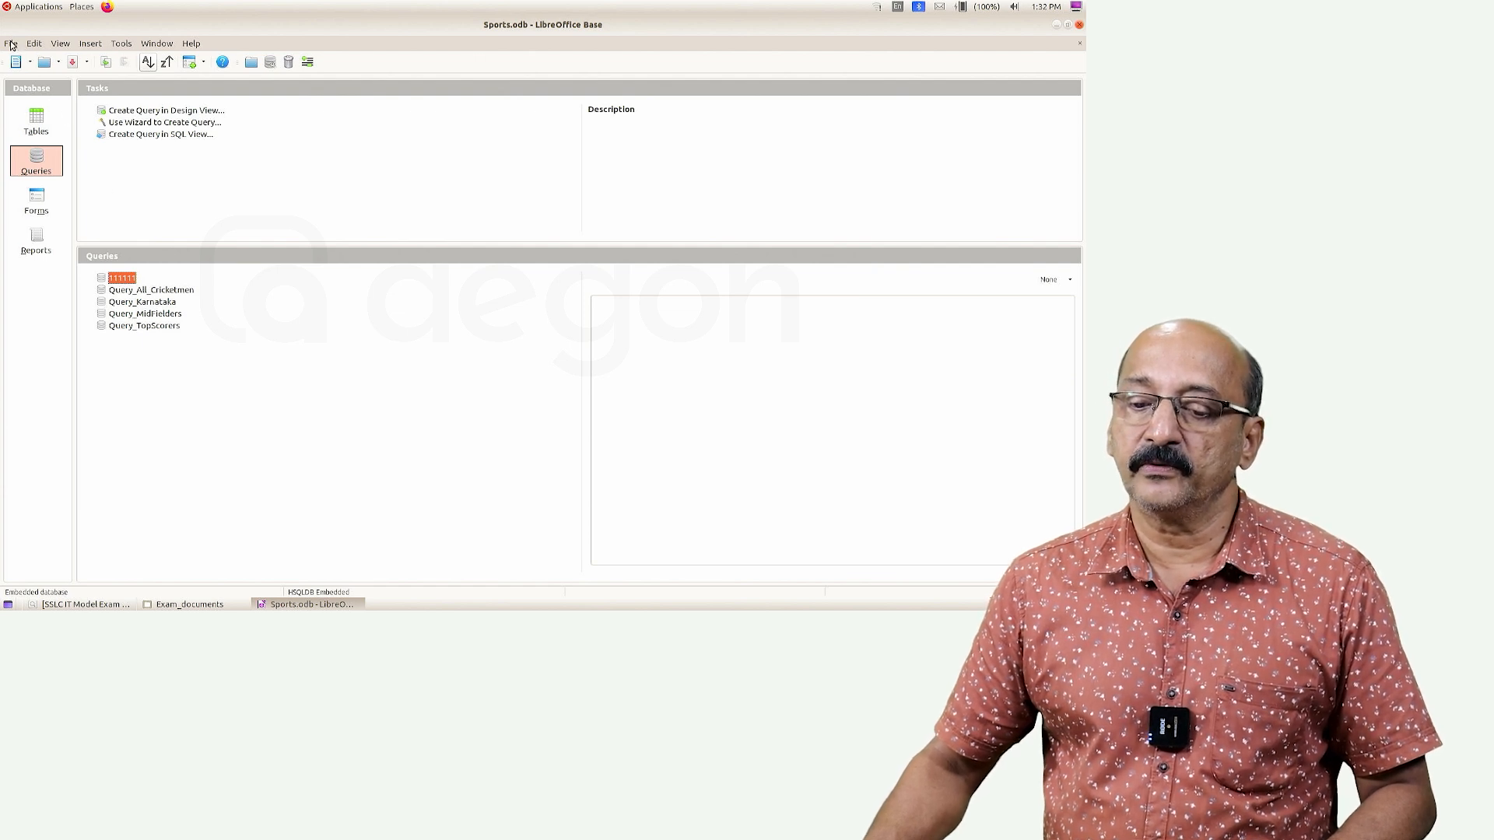
left_click(11, 44)
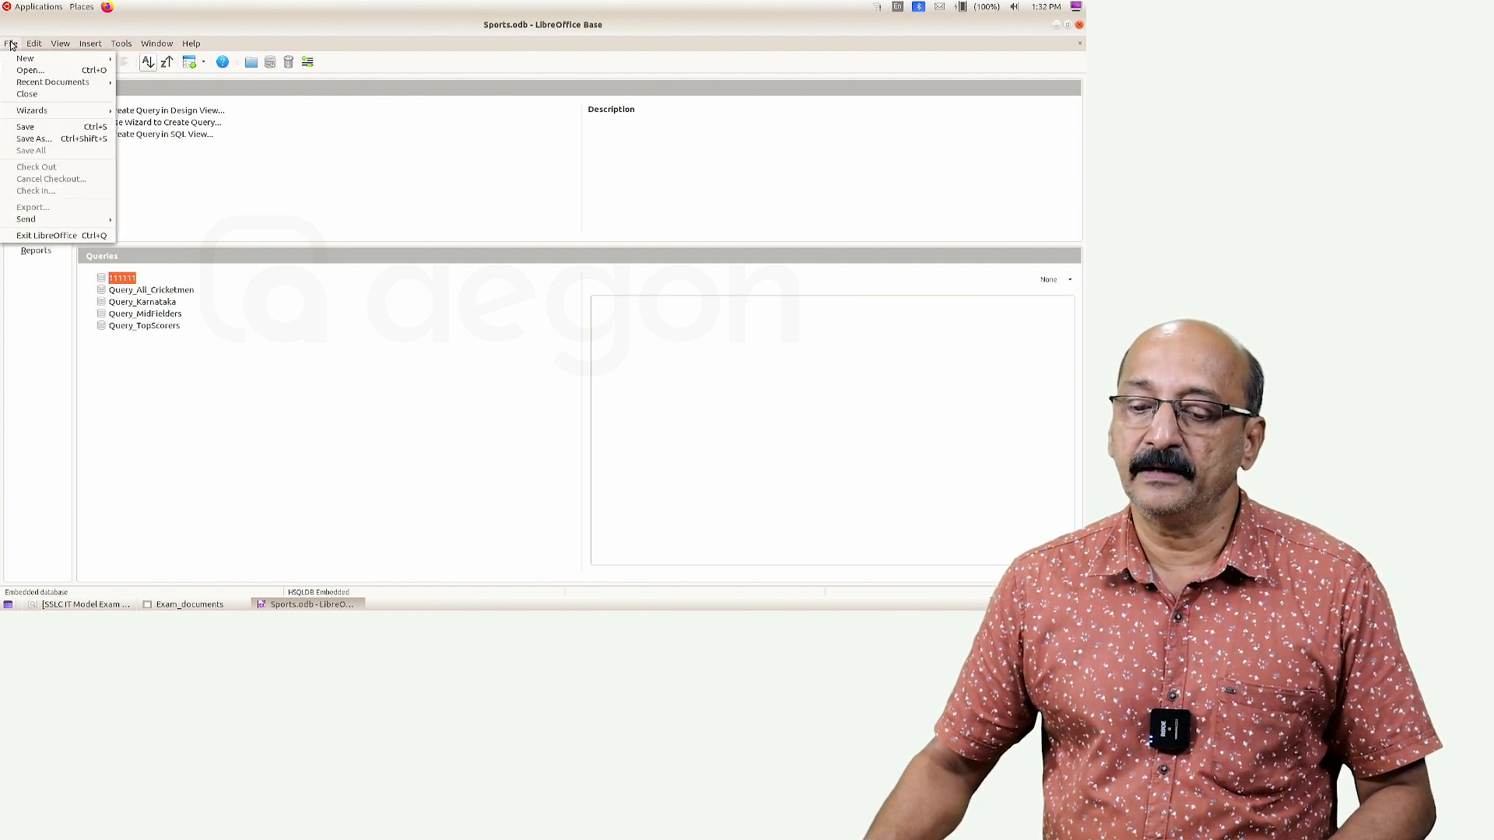
left_click(32, 139)
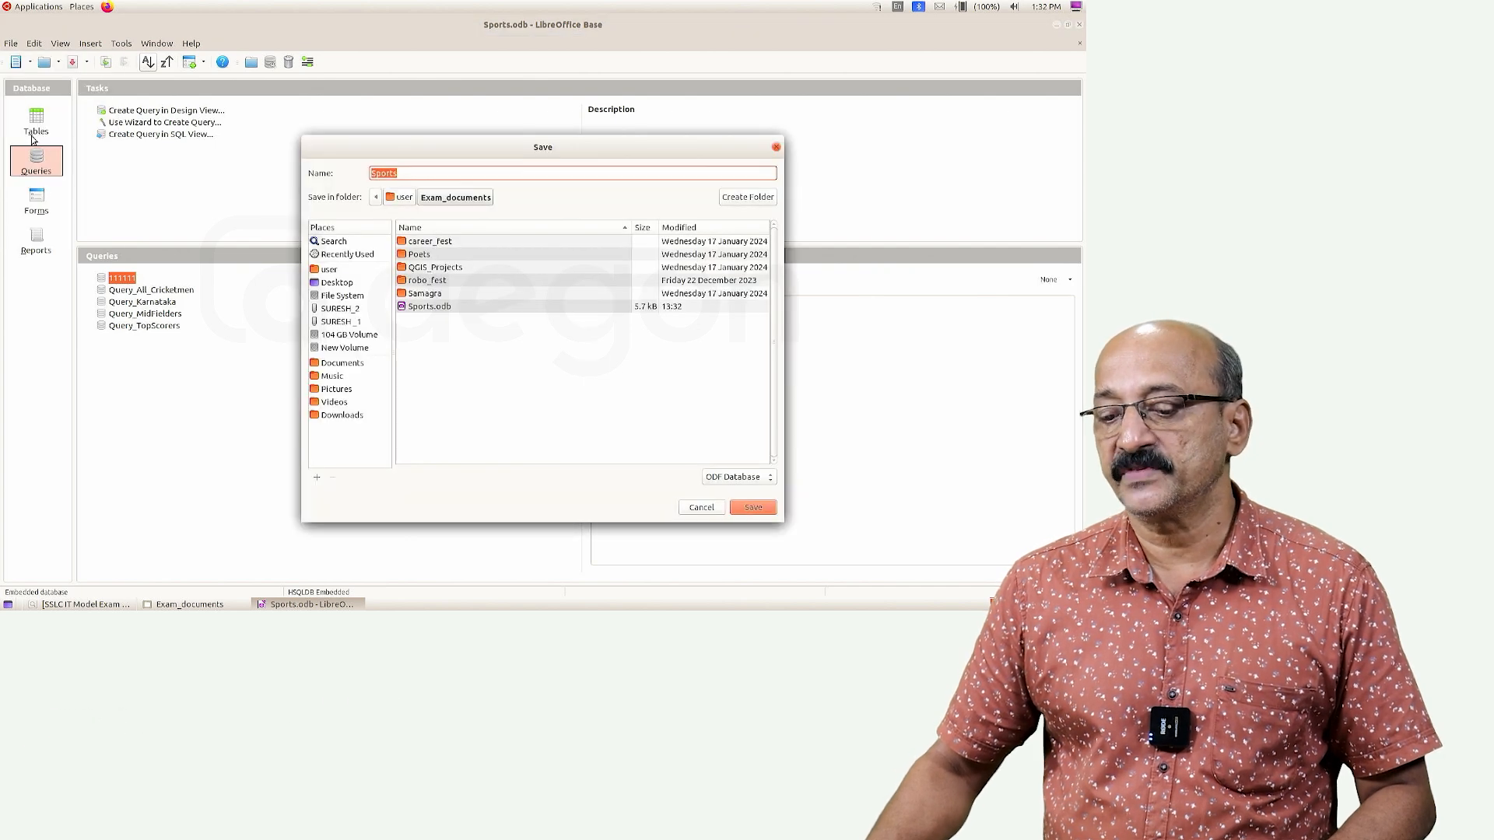
type("11111")
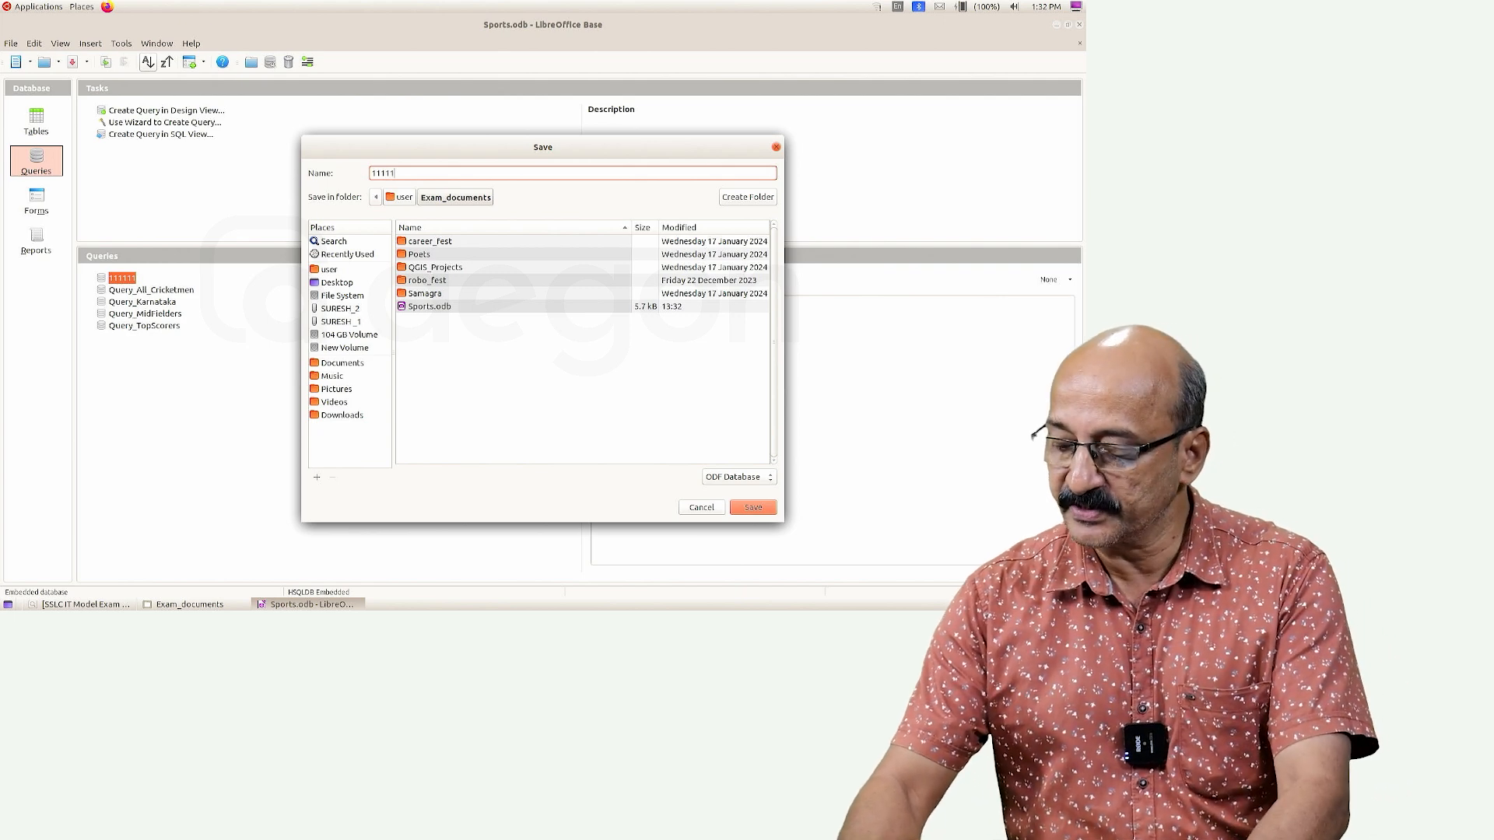
type("_15")
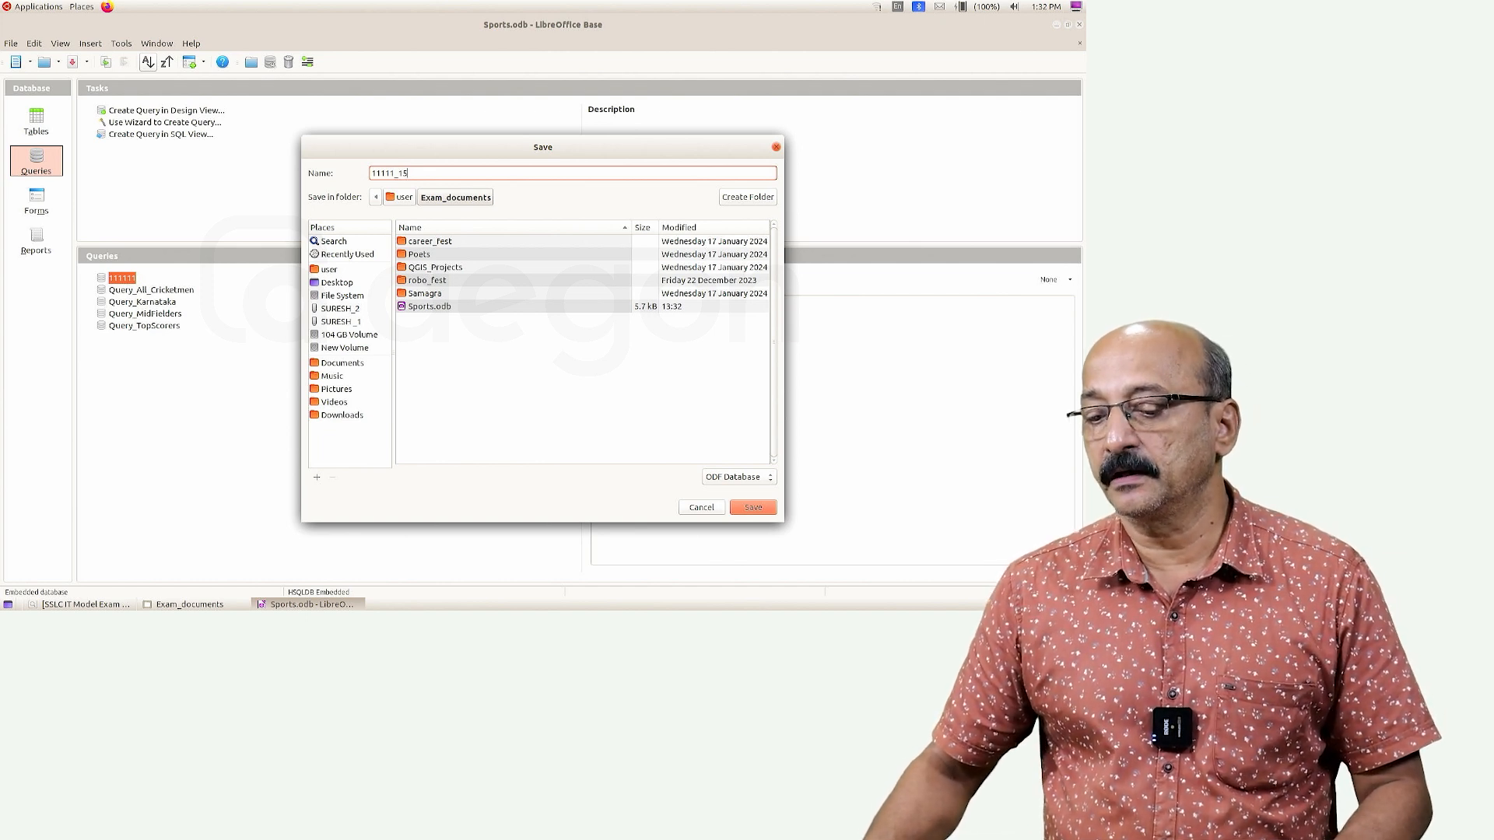
Step: Save the database in the Exam 10 folder in Home, replacing the existing file, and switch to the exam question PDF
left_click(328, 270)
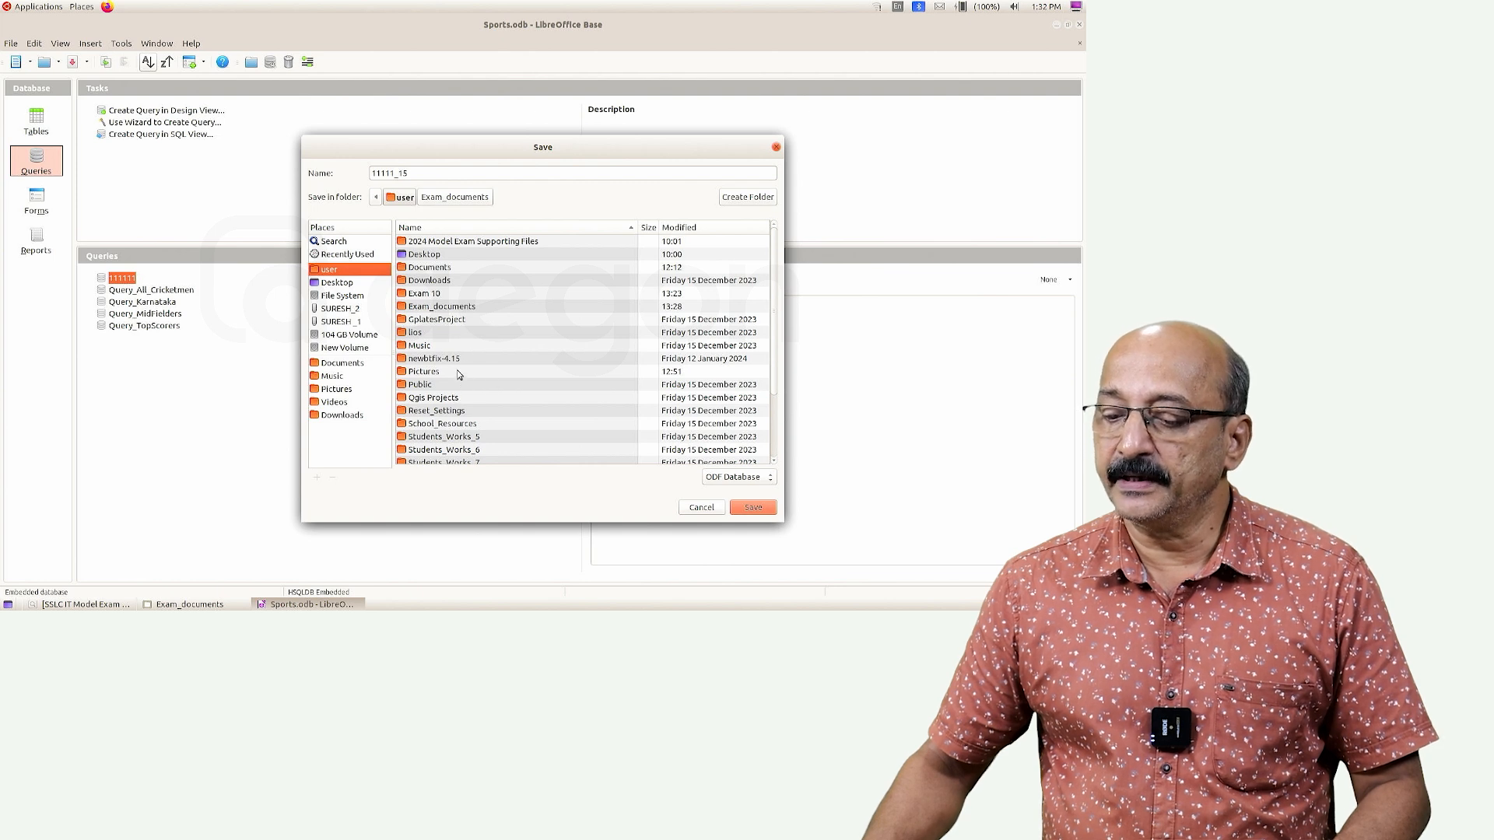
scroll(449, 387, "down", 1)
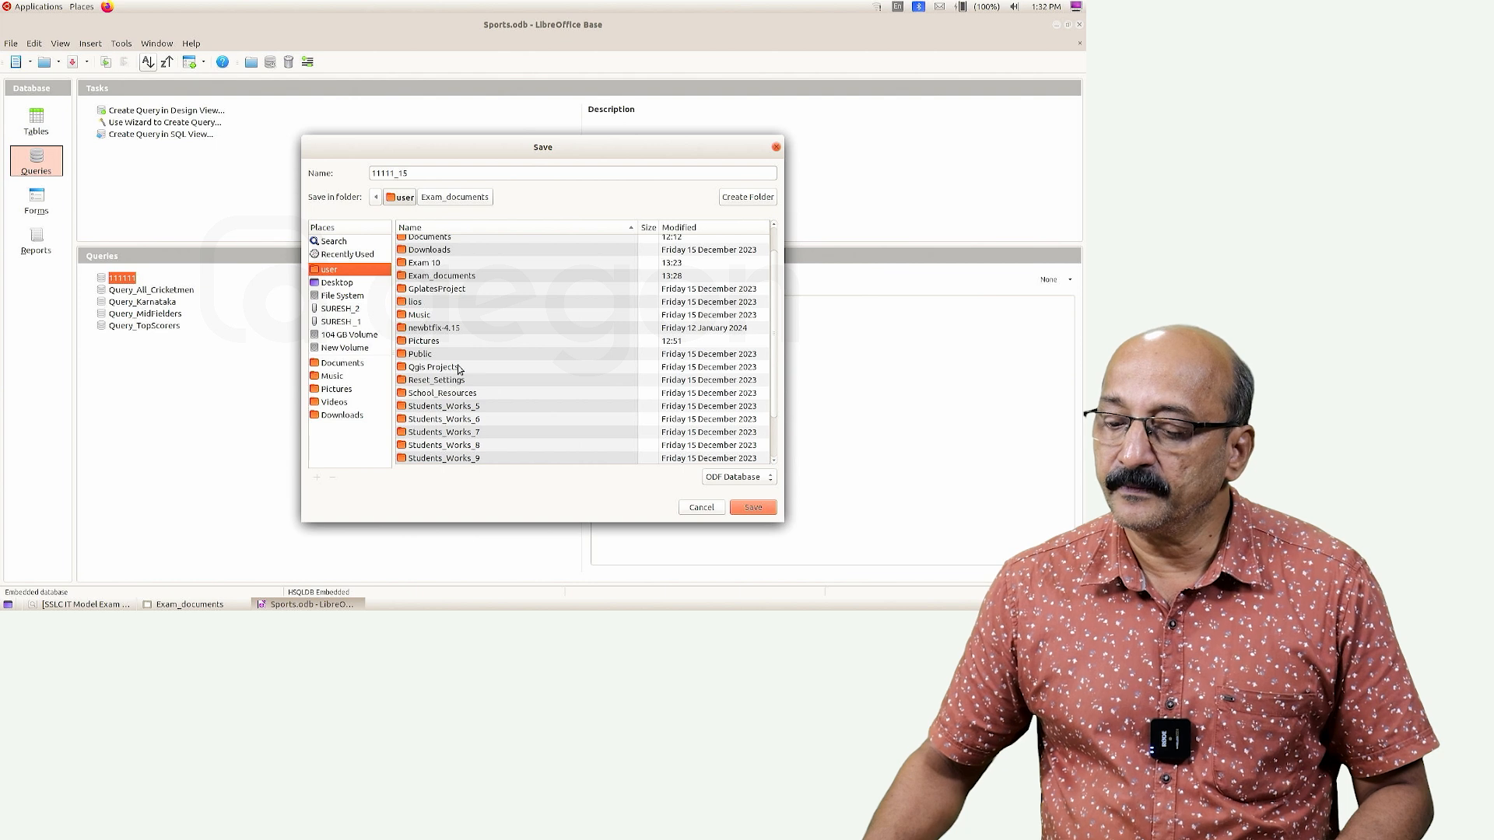
scroll(458, 363, "up", 1)
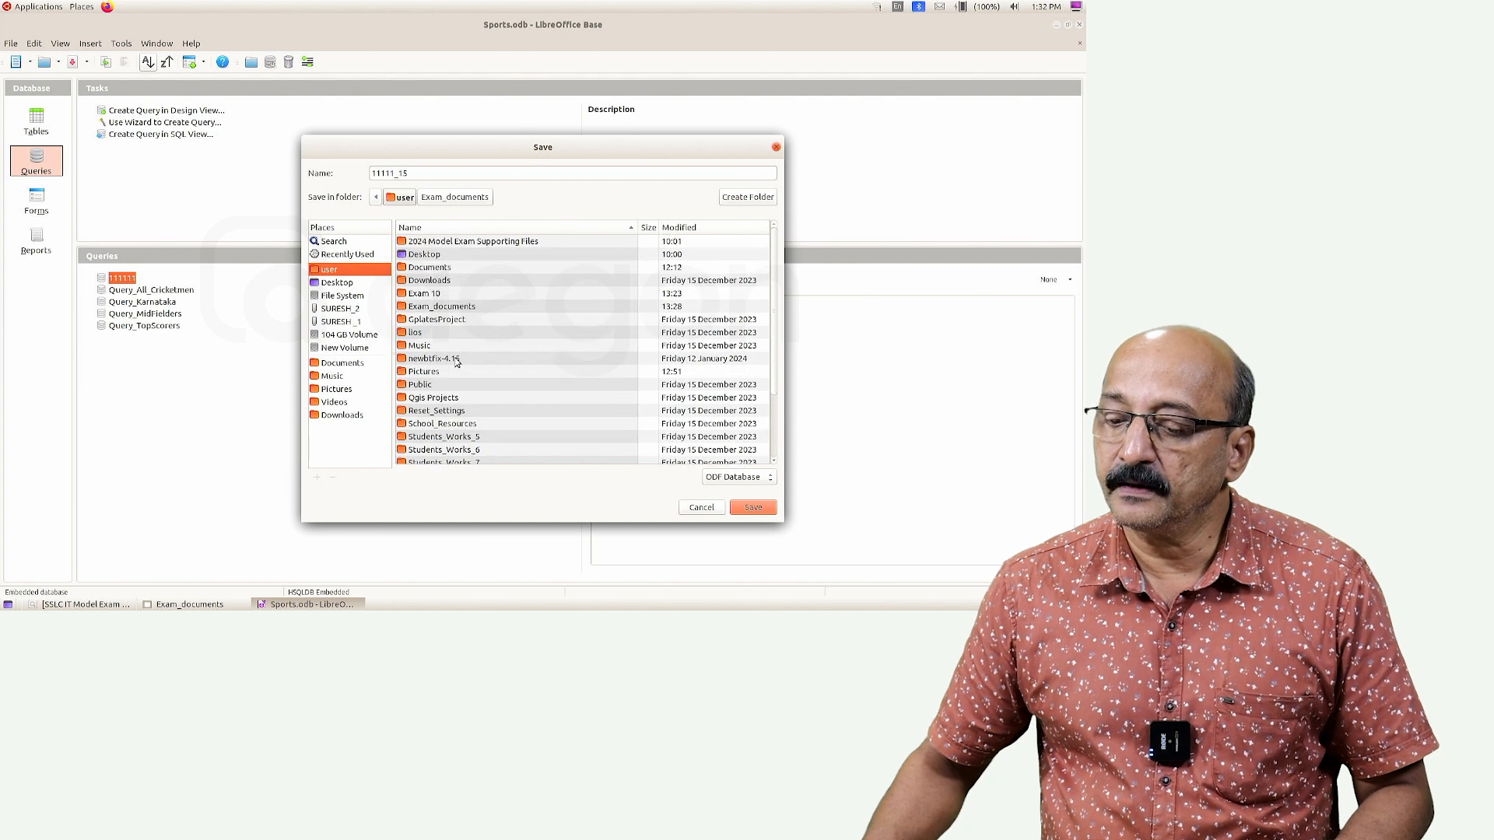
double_click(440, 292)
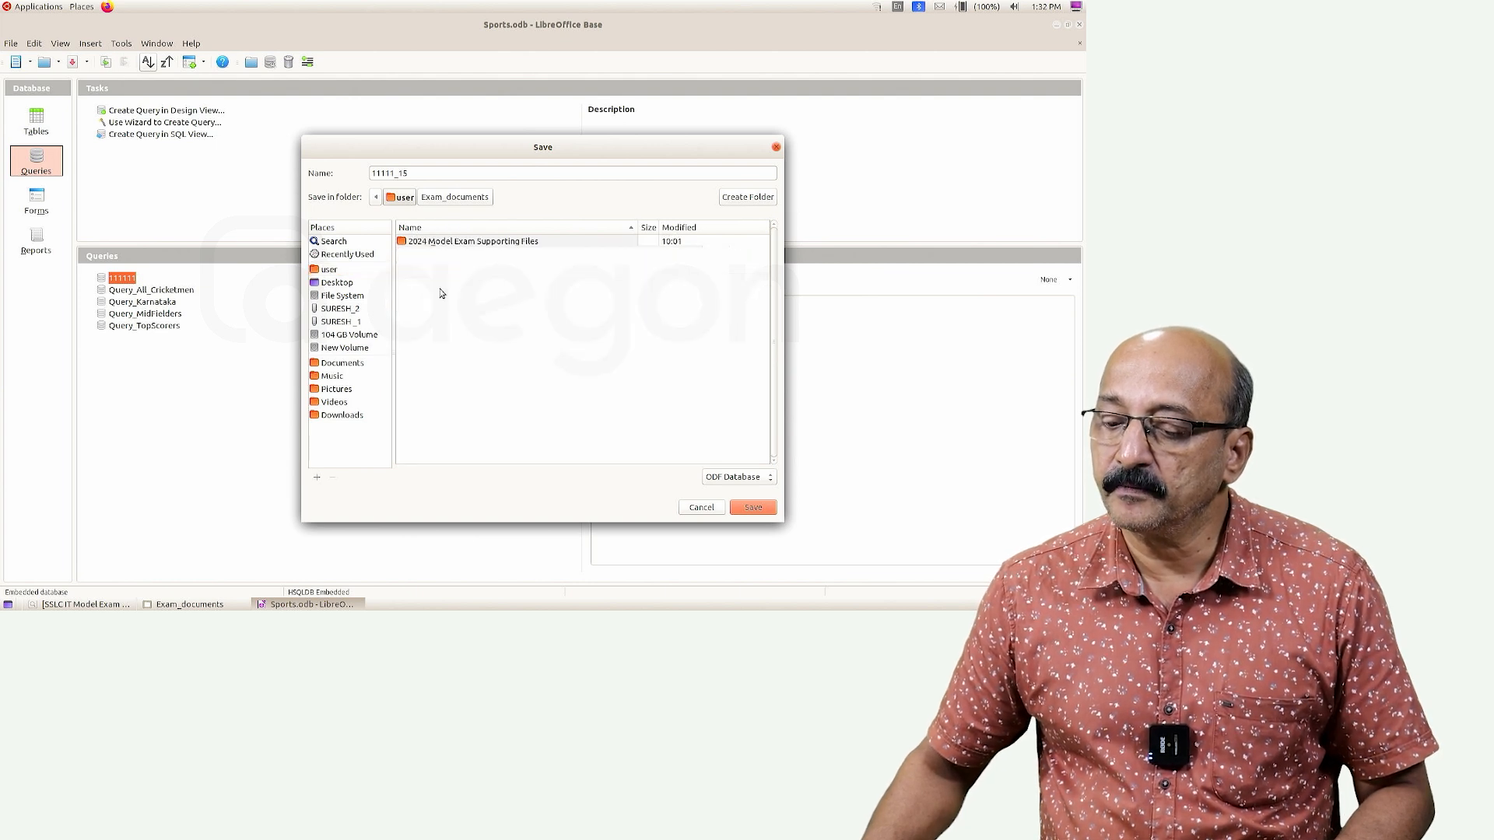
left_click(753, 508)
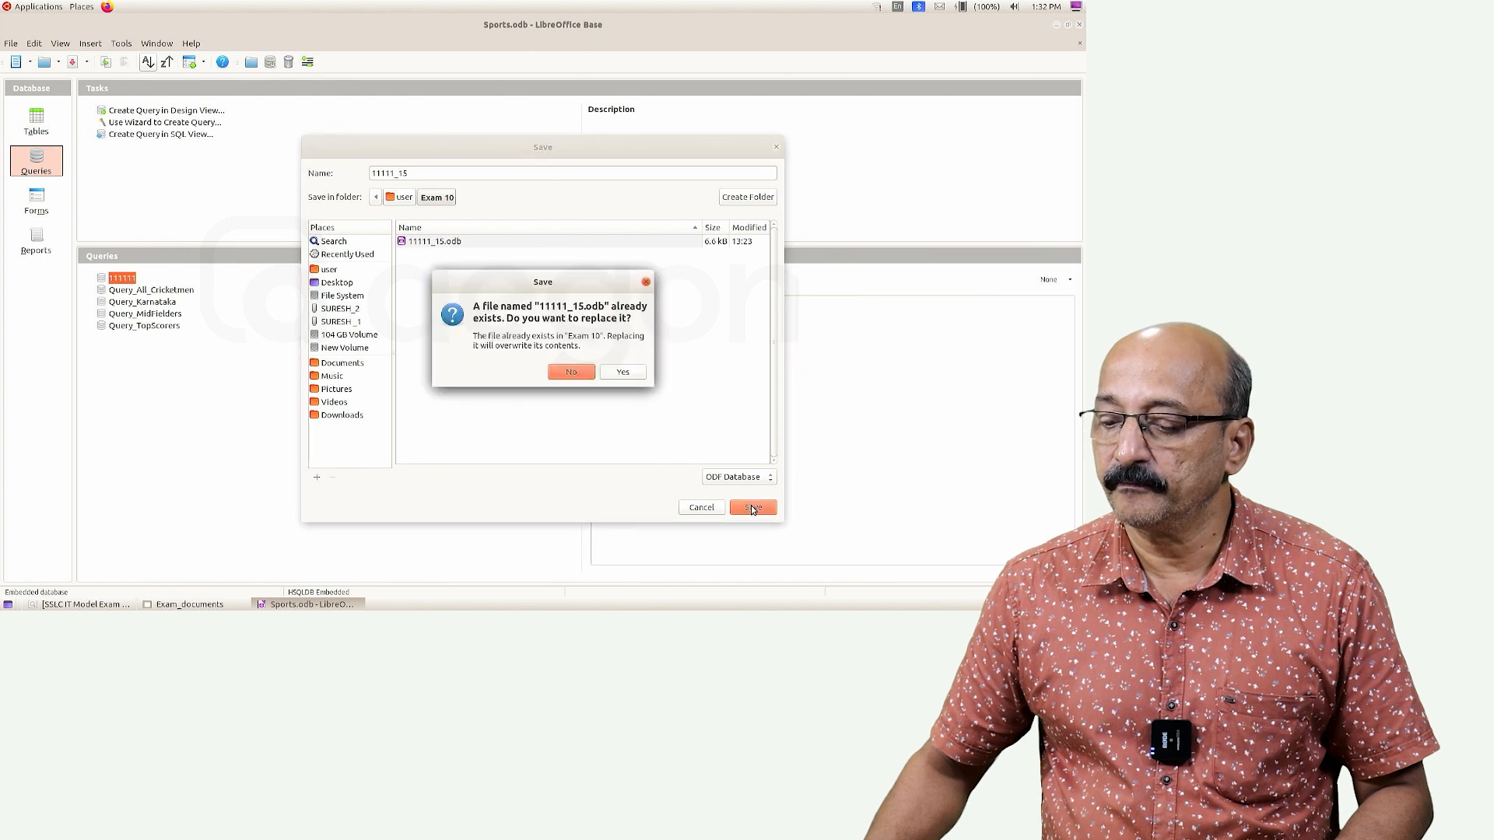
left_click(622, 373)
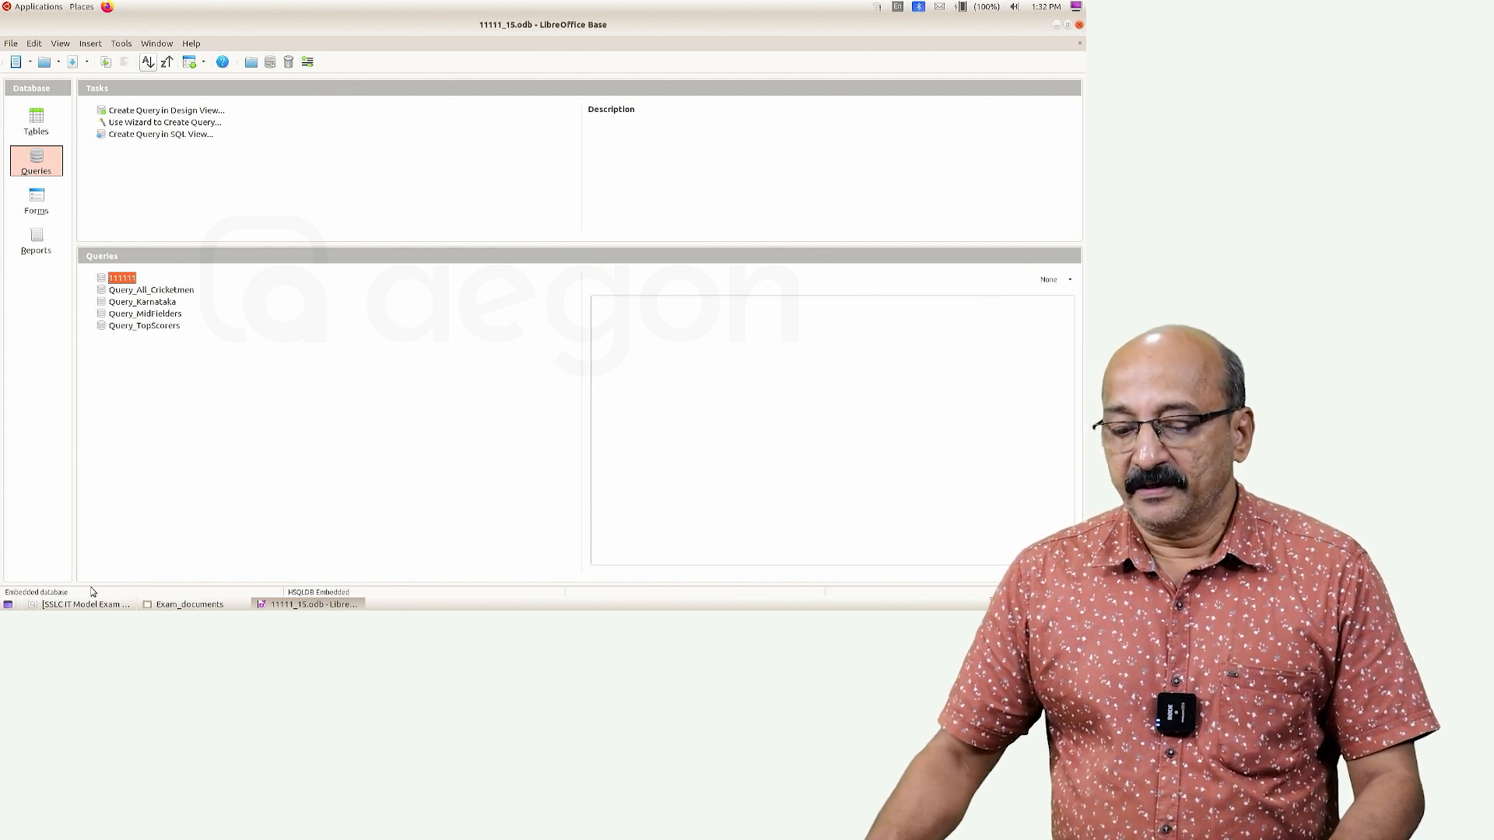
left_click(66, 606)
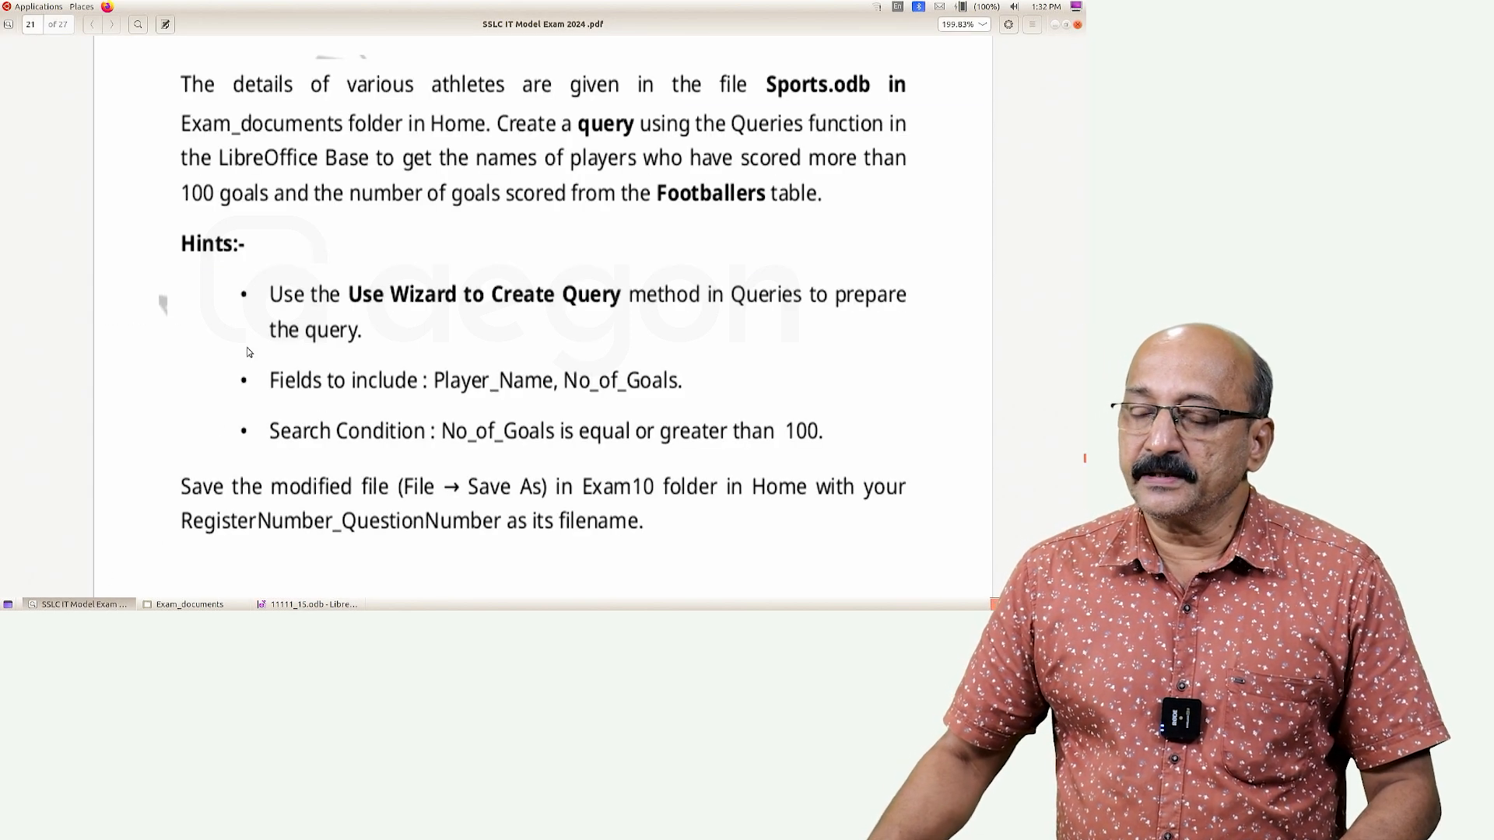